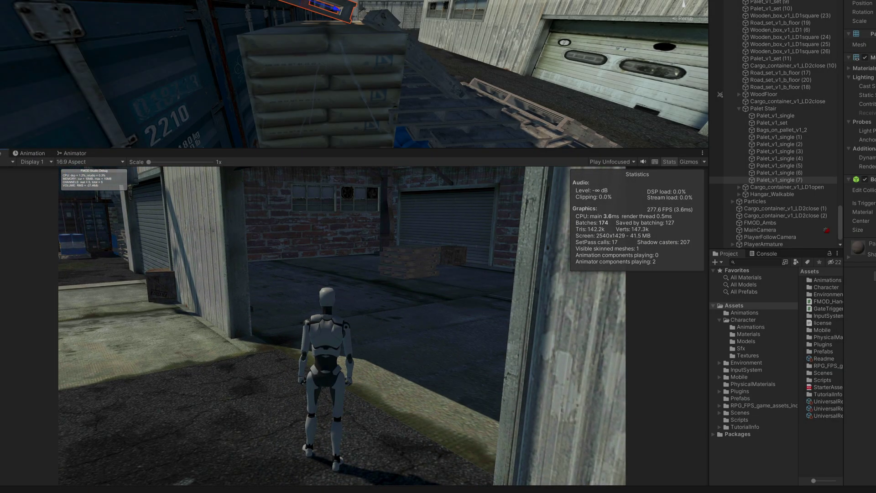
In Unity play mode, walk the player character forward through the garage doorway into the yard
{"action": "key", "text": "w"}
{"action": "key", "text": "w"}
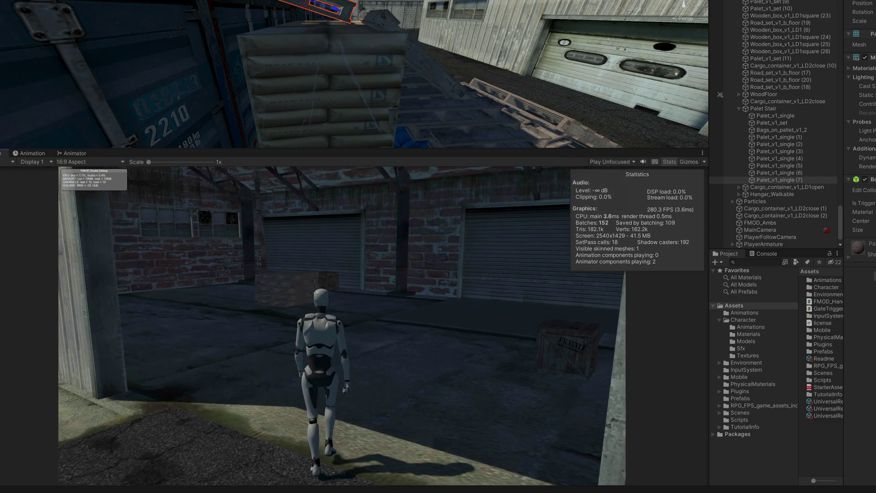
{"action": "key", "text": "w"}
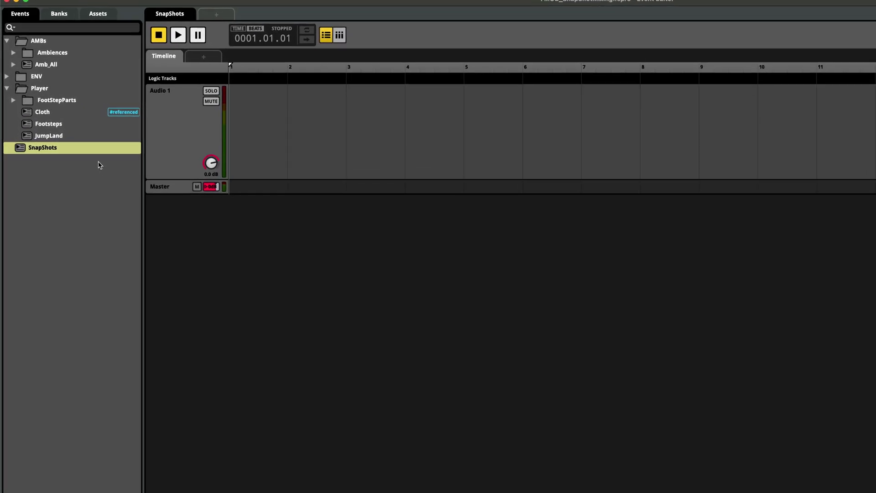
Add a new overriding snapshot instrument named Warehouse to the Audio 1 track
{"action": "right_click", "coordinate": [256, 99]}
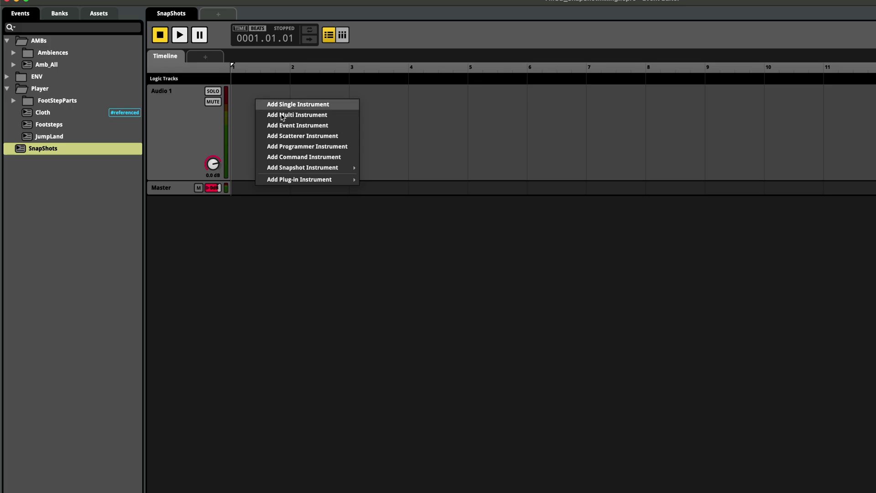
{"action": "mouse_move", "coordinate": [325, 168]}
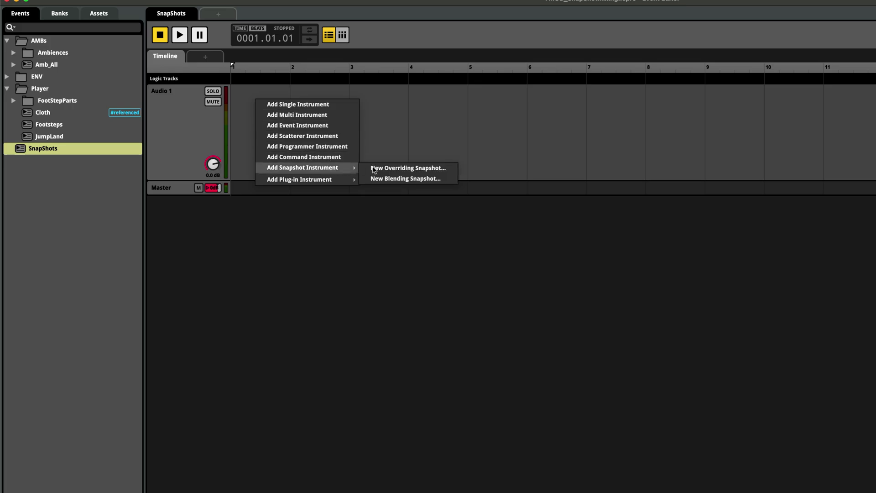
{"action": "left_click", "coordinate": [406, 168]}
{"action": "left_click_drag", "start_coordinate": [612, 322], "coordinate": [548, 320]}
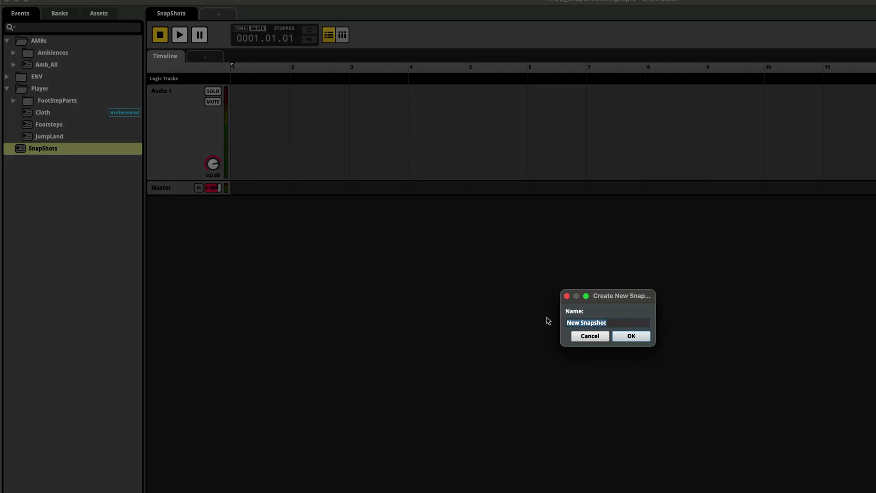
{"action": "type", "text": "Warehouse"}
{"action": "key", "text": "Return"}
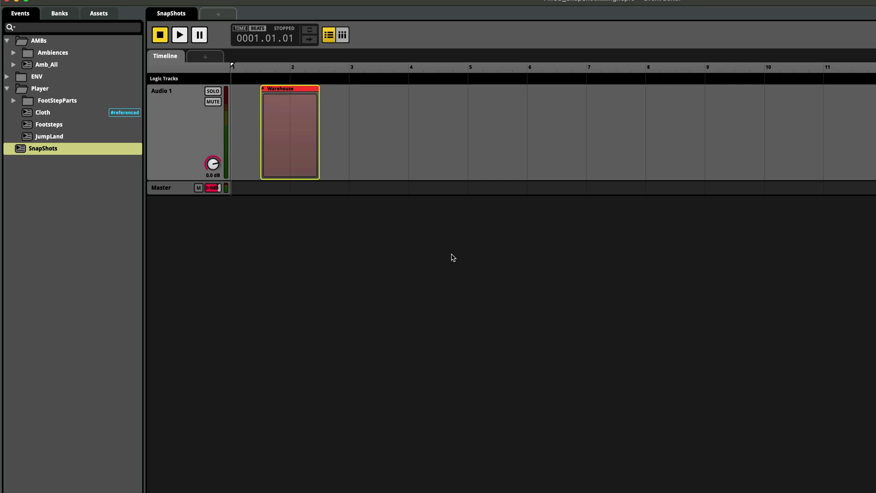
Check the new snapshot in the Mixer, then move the Warehouse instrument to start at bar 1
{"action": "key", "text": "super+2"}
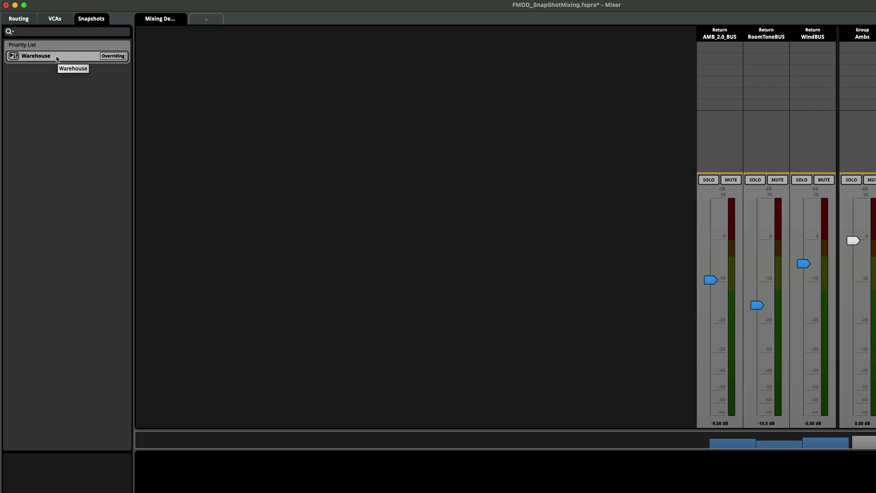
{"action": "key", "text": "super+1"}
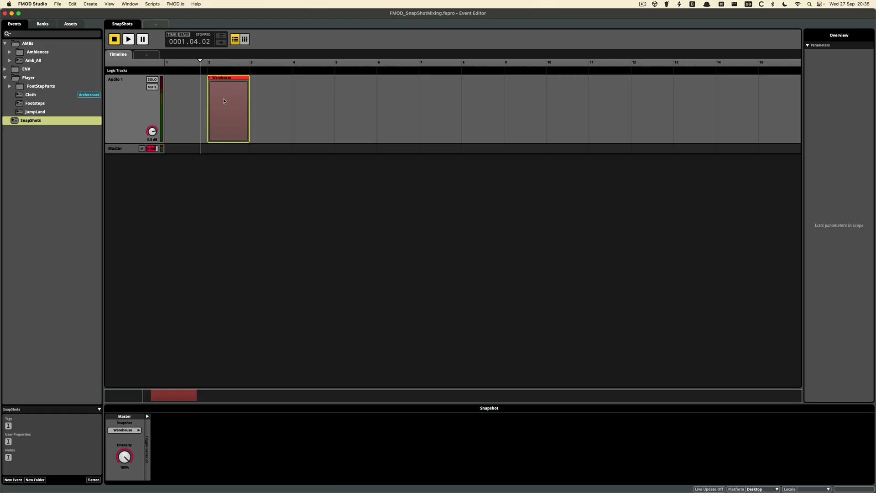
{"action": "left_click_drag", "start_coordinate": [223, 97], "coordinate": [181, 99]}
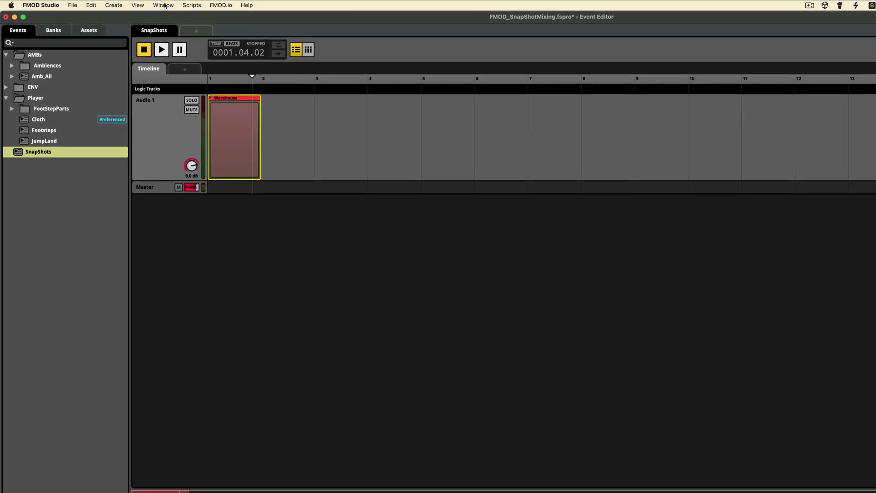
{"action": "left_click", "coordinate": [164, 5]}
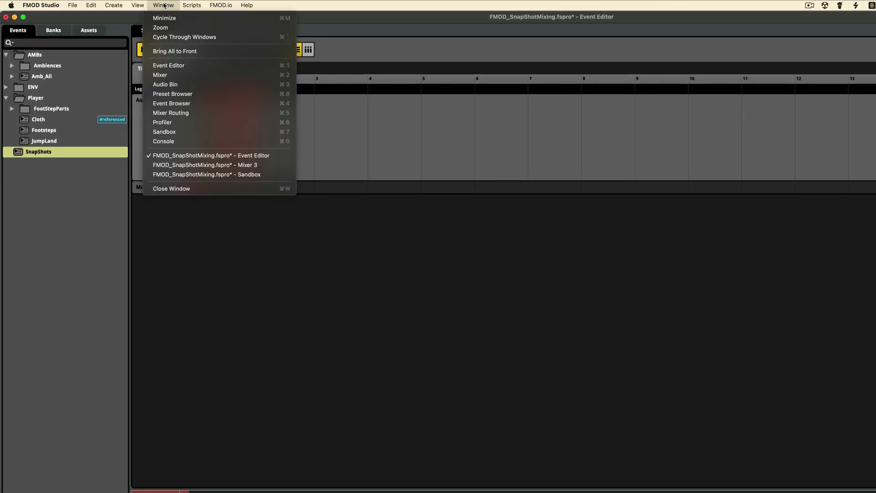
Open the Sandbox window and load its Warehouse scene
{"action": "left_click", "coordinate": [190, 131]}
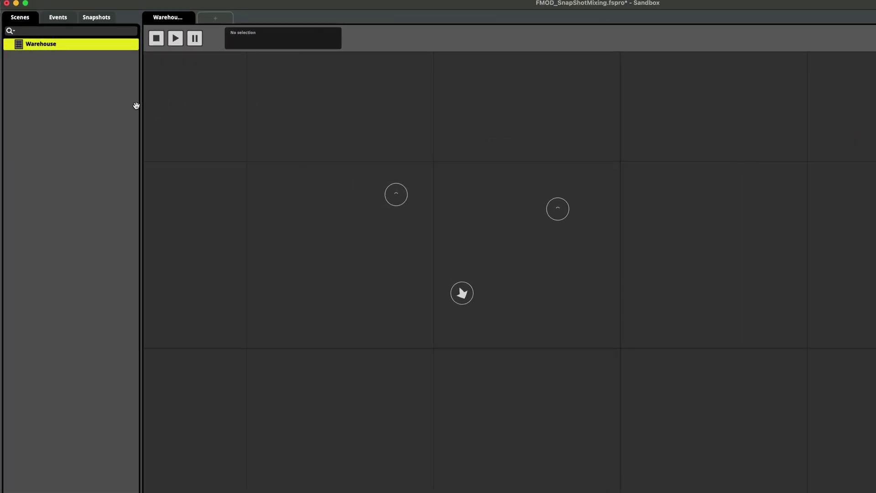
{"action": "right_click", "coordinate": [41, 71]}
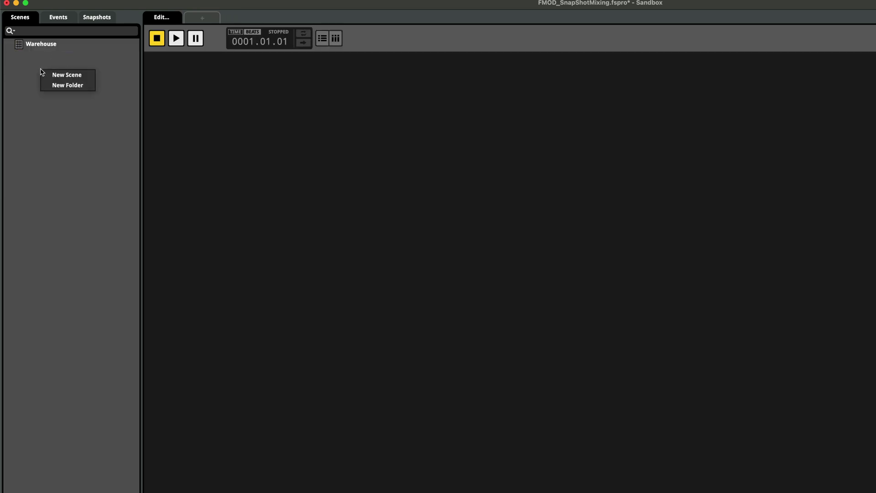
{"action": "left_click", "coordinate": [91, 56]}
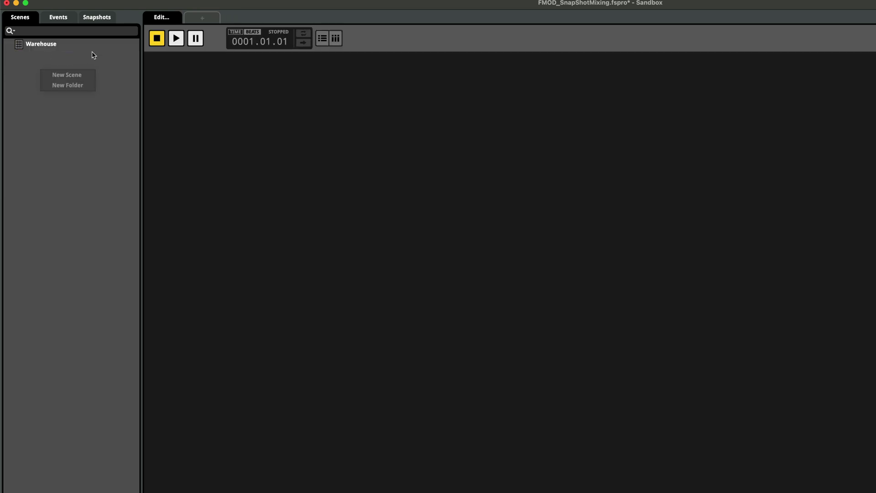
{"action": "left_click", "coordinate": [48, 44]}
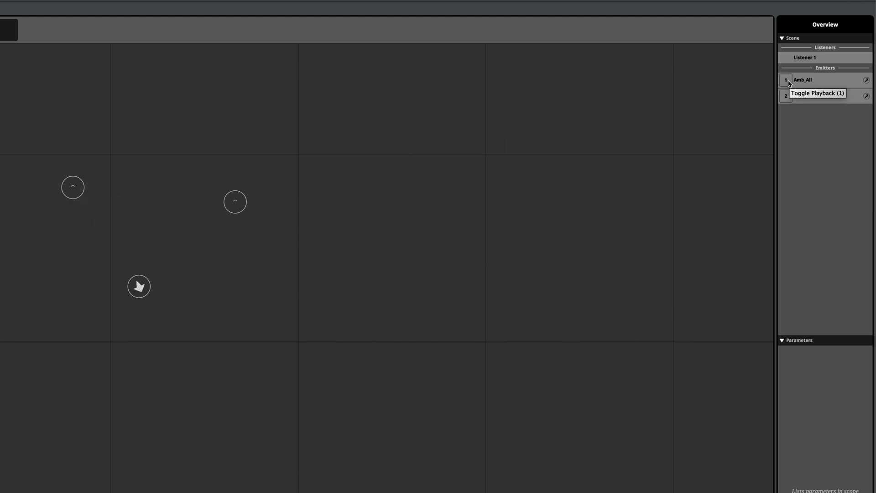
Start and stop the Amb_All emitter, then toggle the Footsteps emitter with key 2
{"action": "left_click", "coordinate": [787, 81]}
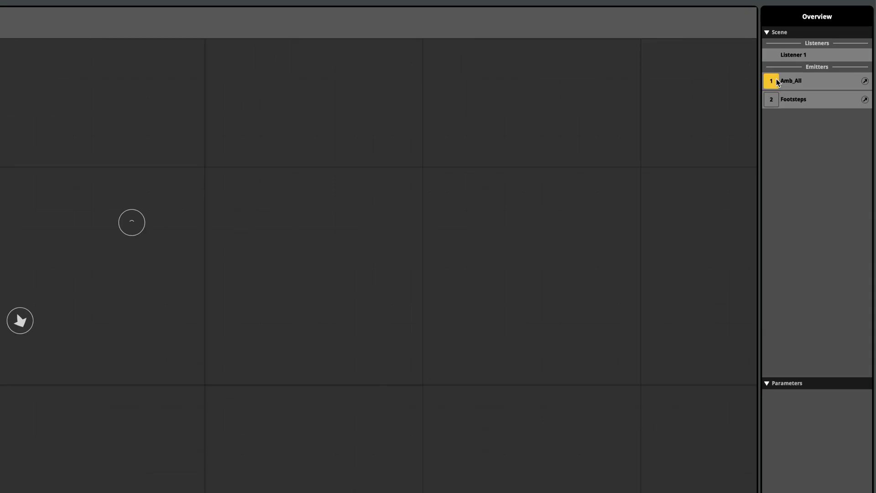
{"action": "left_click", "coordinate": [777, 83]}
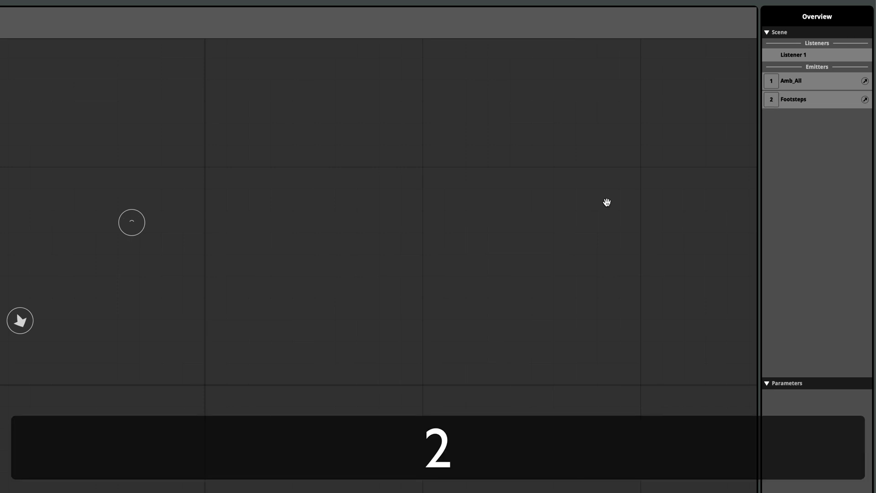
{"action": "key", "text": "2"}
{"action": "key", "text": "2"}
{"action": "key", "text": "2"}
{"action": "key", "text": "2"}
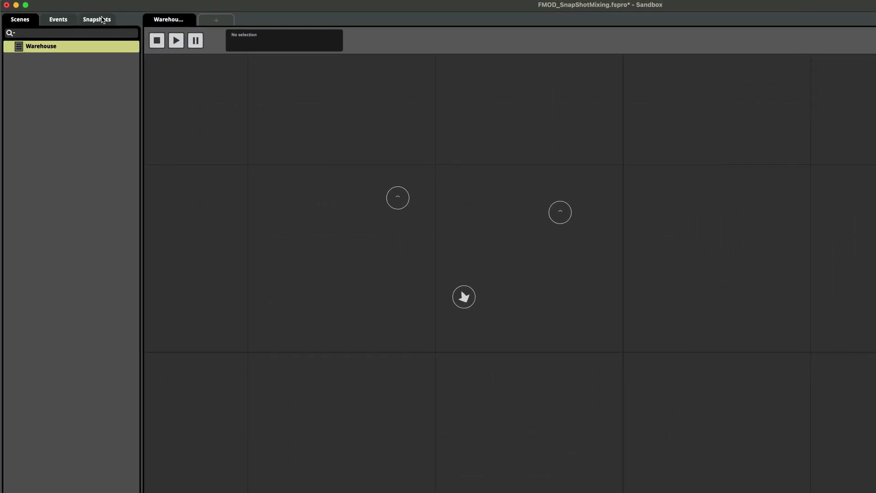
Place the Warehouse snapshot from the Snapshots list into the Sandbox scene and open it for mixing
{"action": "left_click", "coordinate": [102, 20]}
{"action": "left_click_drag", "start_coordinate": [53, 62], "coordinate": [649, 185]}
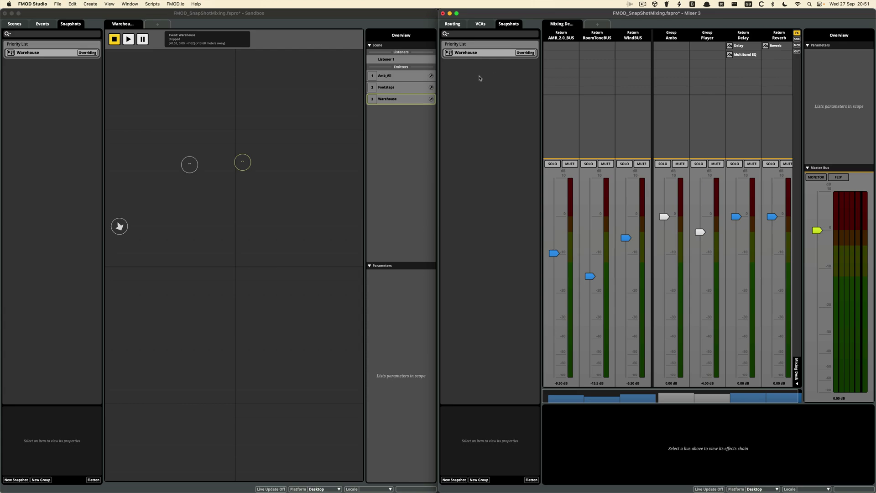
{"action": "left_click", "coordinate": [469, 53]}
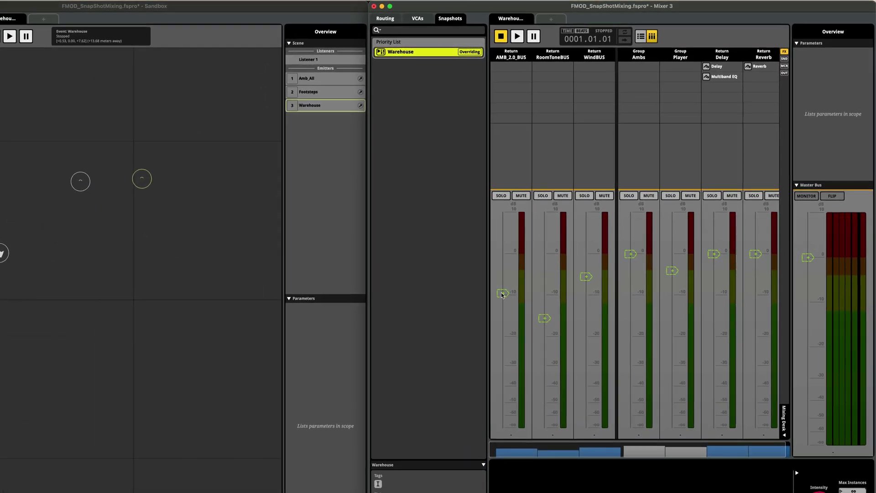
Drag the AMB_2.0_BUS fader to -oo dB in the Warehouse snapshot, then return to the normal mix
{"action": "left_click", "coordinate": [505, 299]}
{"action": "left_click_drag", "start_coordinate": [506, 294], "coordinate": [506, 427]}
{"action": "left_click", "coordinate": [505, 434]}
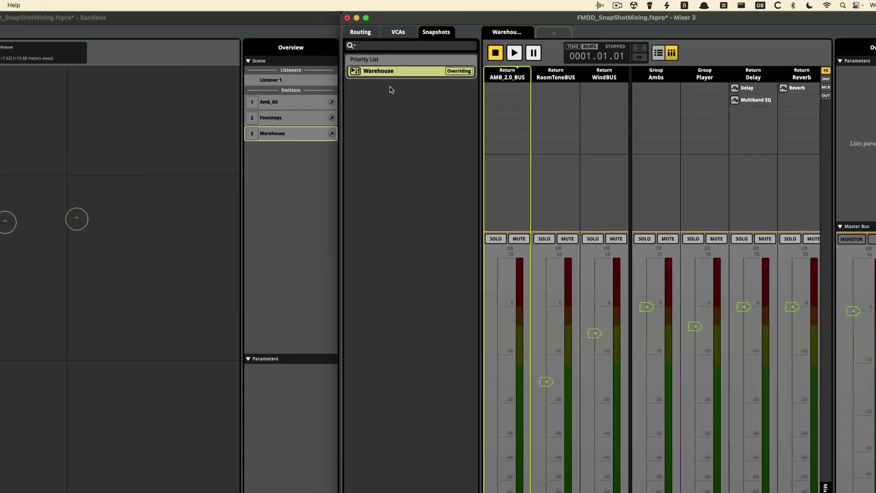
{"action": "left_click", "coordinate": [391, 88]}
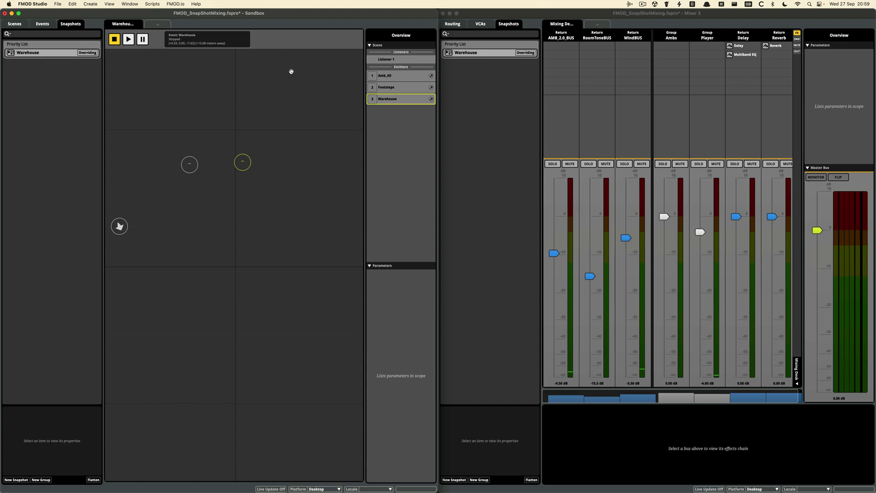
Play Amb_All with key 1 and switch the Warehouse snapshot on and off with key 3
{"action": "key", "text": "1"}
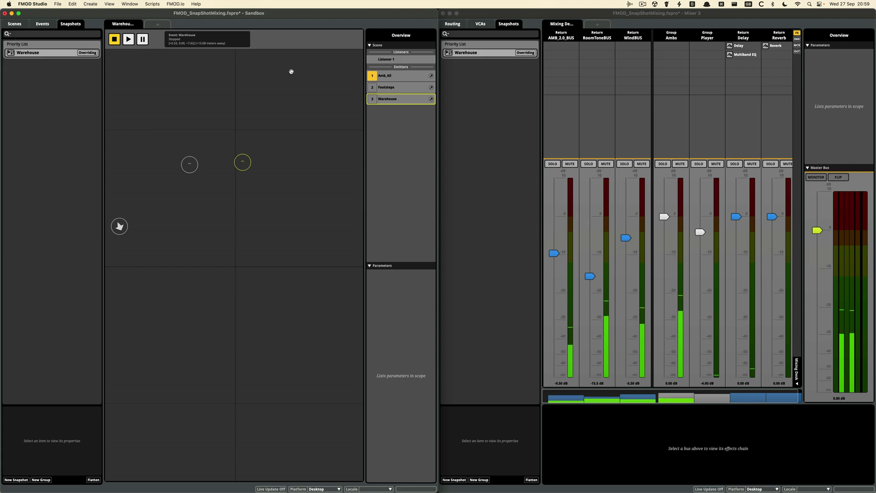
{"action": "key", "text": "3"}
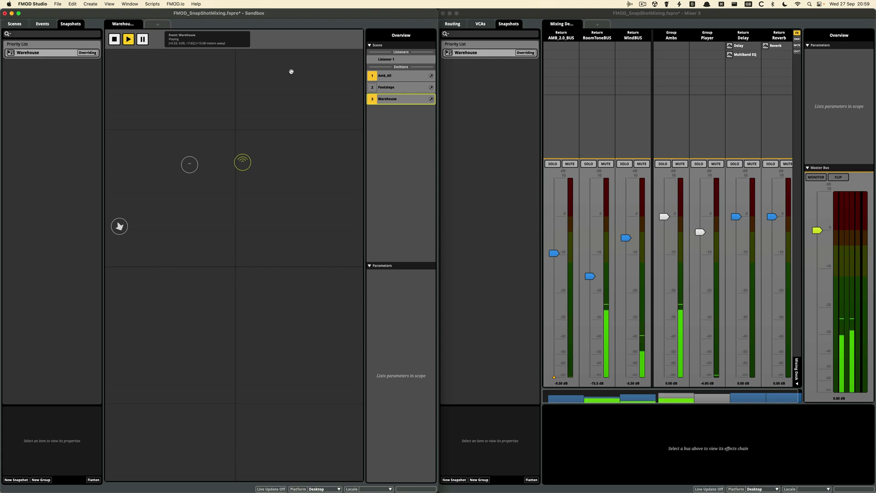
{"action": "key", "text": "3"}
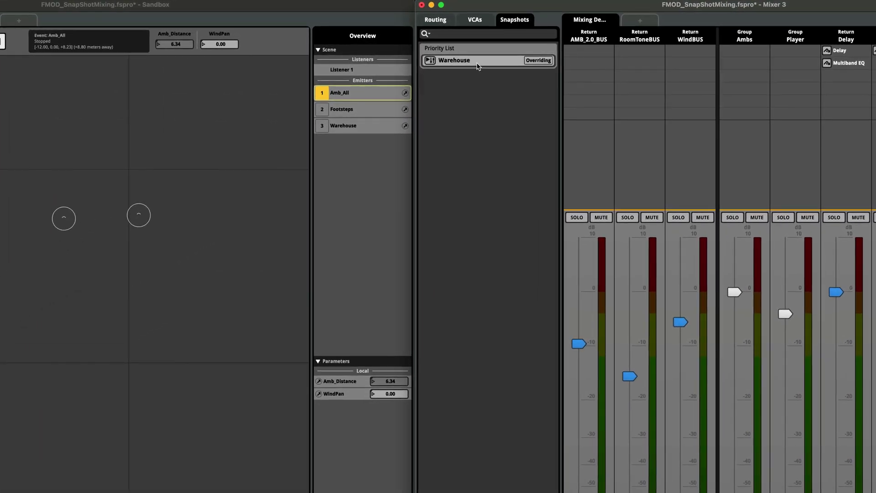
With the Warehouse snapshot open and the scene playing, lower the WindBUS and AMB_2.0_BUS levels
{"action": "left_click", "coordinate": [482, 54]}
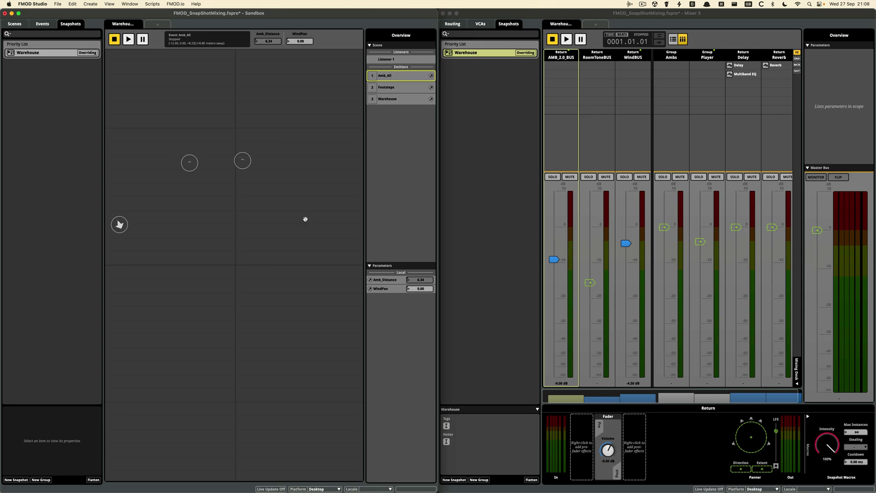
{"action": "key", "text": "space"}
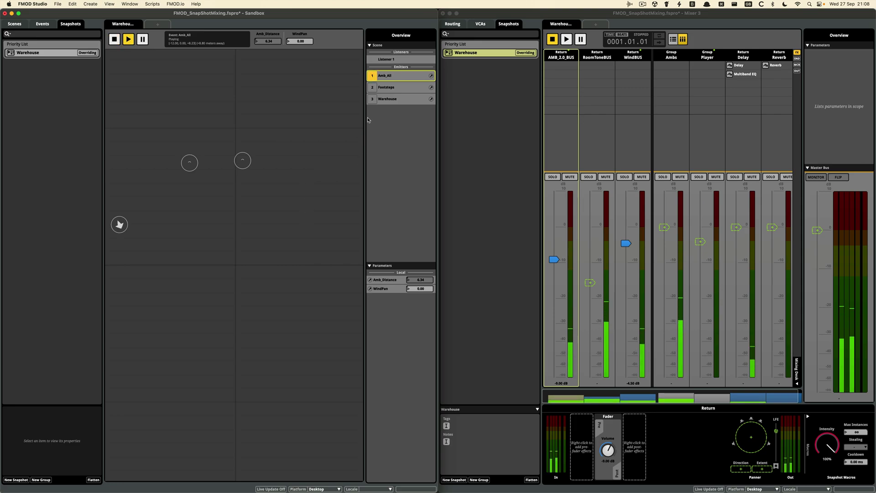
{"action": "left_click", "coordinate": [623, 247]}
{"action": "scroll", "coordinate": [623, 246], "scroll_direction": "down", "scroll_amount": 15}
{"action": "scroll", "coordinate": [623, 247], "scroll_direction": "down", "scroll_amount": 3}
{"action": "left_click", "coordinate": [550, 262]}
{"action": "scroll", "coordinate": [550, 262], "scroll_direction": "down", "scroll_amount": 5}
{"action": "scroll", "coordinate": [550, 262], "scroll_direction": "down", "scroll_amount": 8}
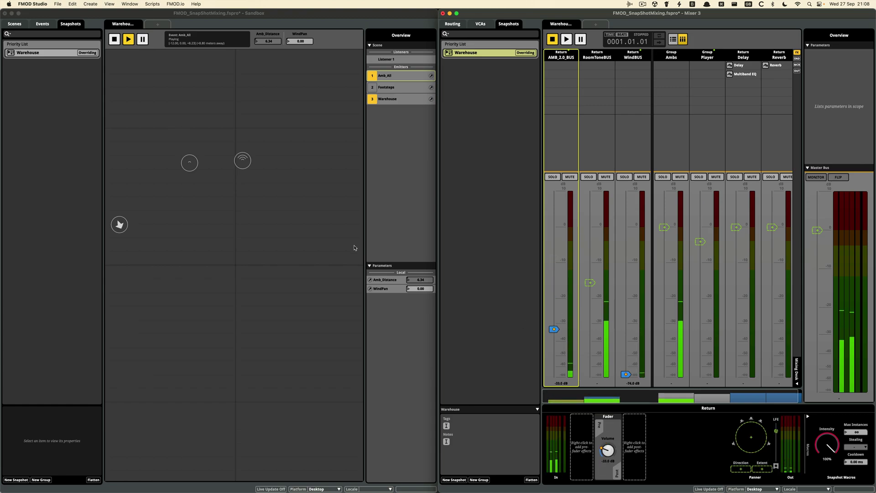
{"action": "left_click", "coordinate": [335, 241]}
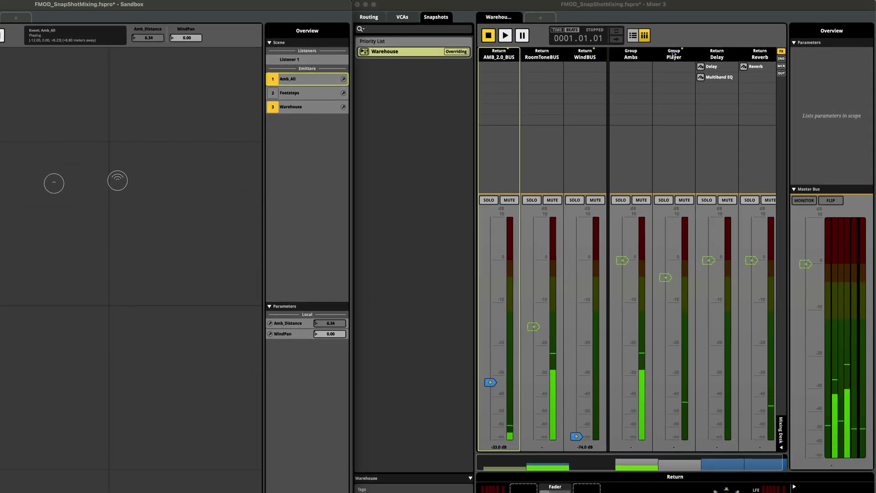
Raise the Player group's Reverb send, reset it to 0 dB, then bring it down to -1.00 dB
{"action": "left_click", "coordinate": [673, 53]}
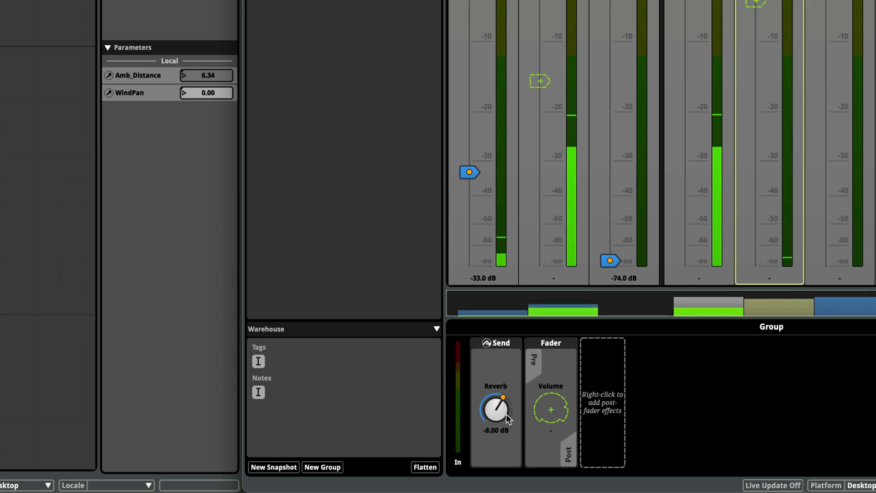
{"action": "left_click_drag", "start_coordinate": [505, 415], "coordinate": [506, 392]}
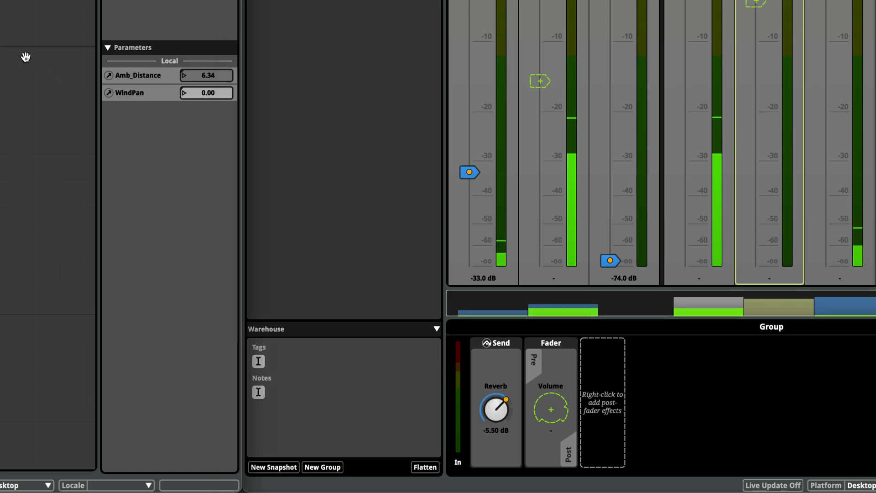
{"action": "double_click", "coordinate": [496, 410]}
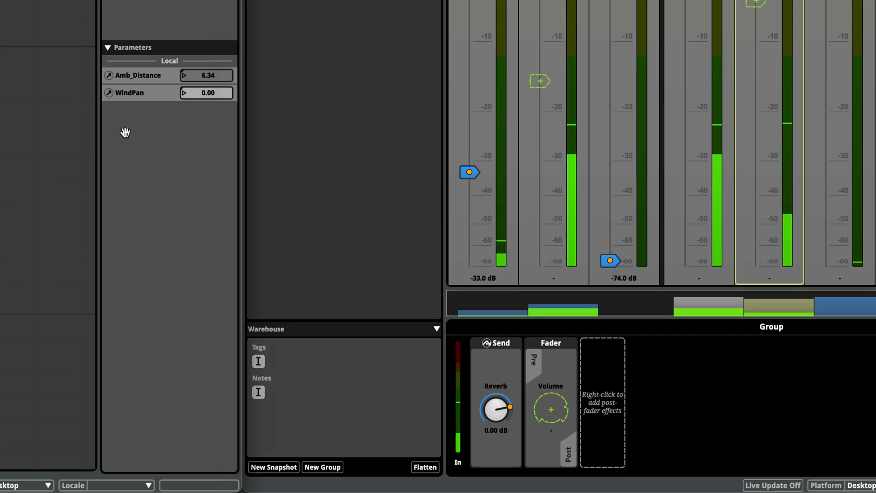
{"action": "scroll", "coordinate": [502, 415], "scroll_direction": "down", "scroll_amount": 1}
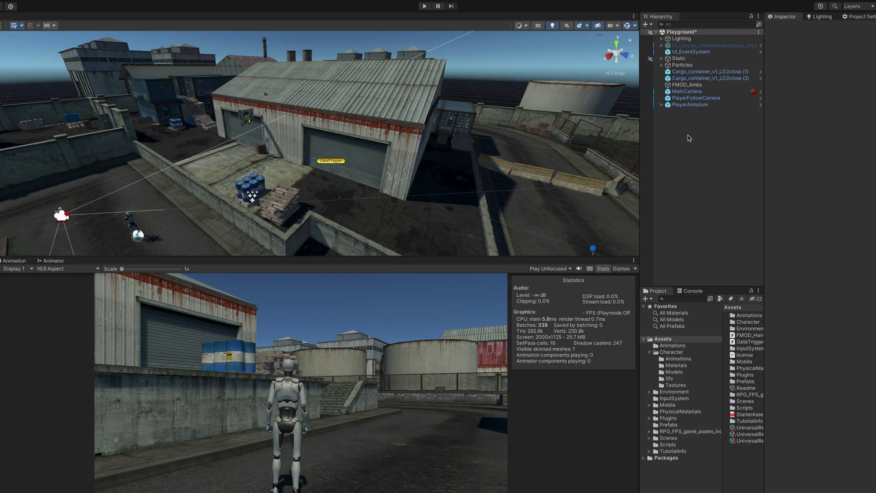
Create a new cube from the Hierarchy menu and name it WareHouseRevZone
{"action": "left_click", "coordinate": [383, 91]}
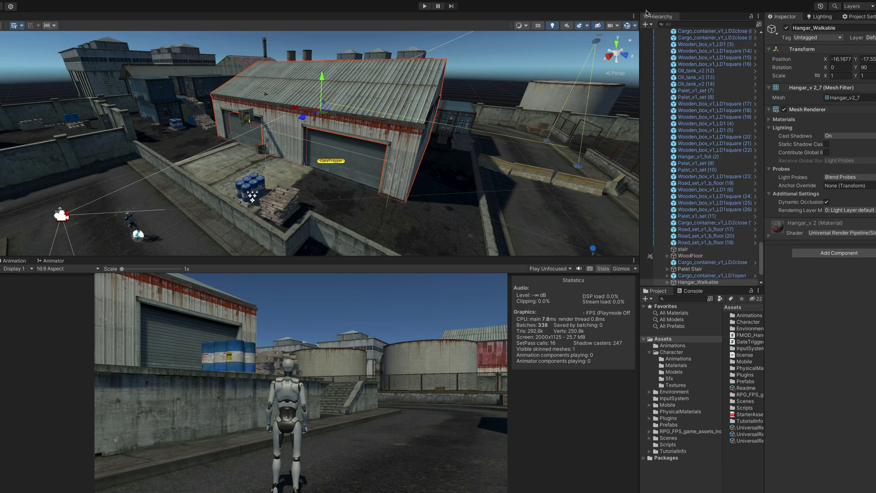
{"action": "left_click", "coordinate": [650, 25]}
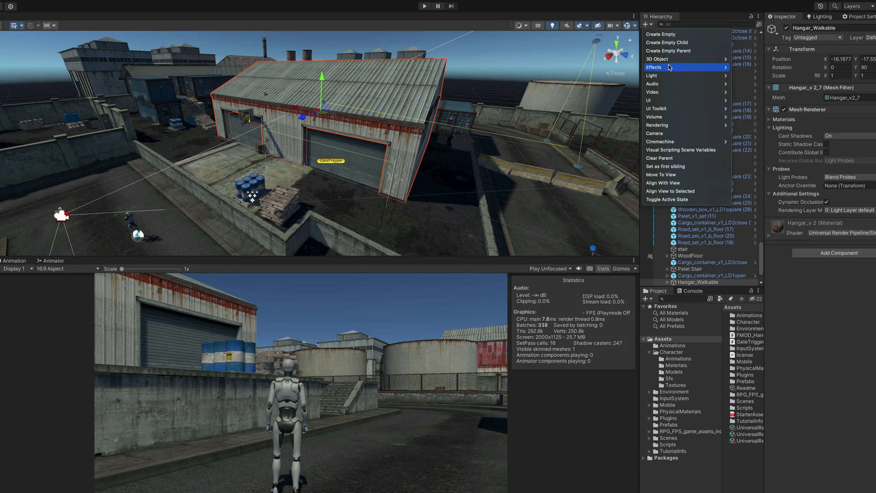
{"action": "mouse_move", "coordinate": [685, 59]}
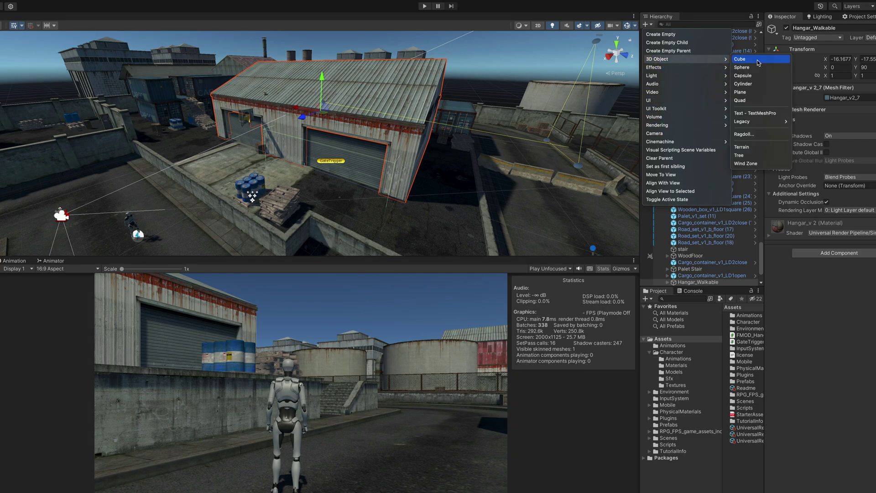
{"action": "left_click", "coordinate": [759, 63]}
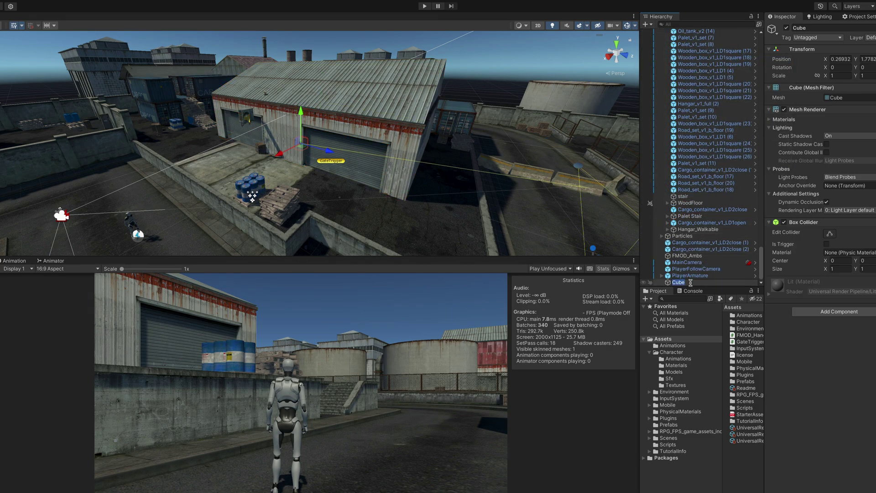
{"action": "type", "text": "WareHouseRevZone"}
{"action": "key", "text": "Return"}
Raise WareHouseRevZone above the ground and frame it over the hangar
{"action": "mouse_move", "coordinate": [305, 122]}
{"action": "left_mouse_down"}
{"action": "mouse_move", "coordinate": [301, 89]}
{"action": "mouse_move", "coordinate": [294, 116]}
{"action": "left_mouse_up"}
{"action": "key", "text": "f"}
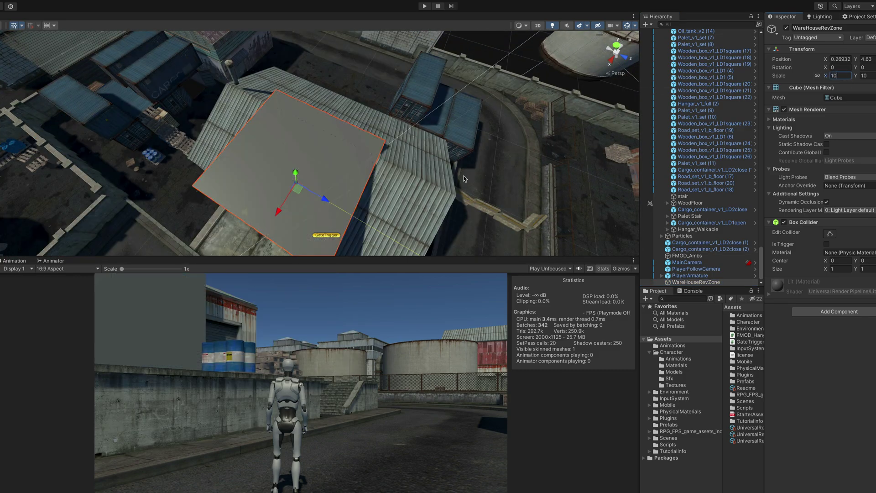
{"action": "left_click_drag", "start_coordinate": [464, 176], "coordinate": [319, 136]}
Make the box collider a trigger, hide its Mesh Renderer, and add an FMOD Studio Event Emitter
{"action": "key", "text": "f"}
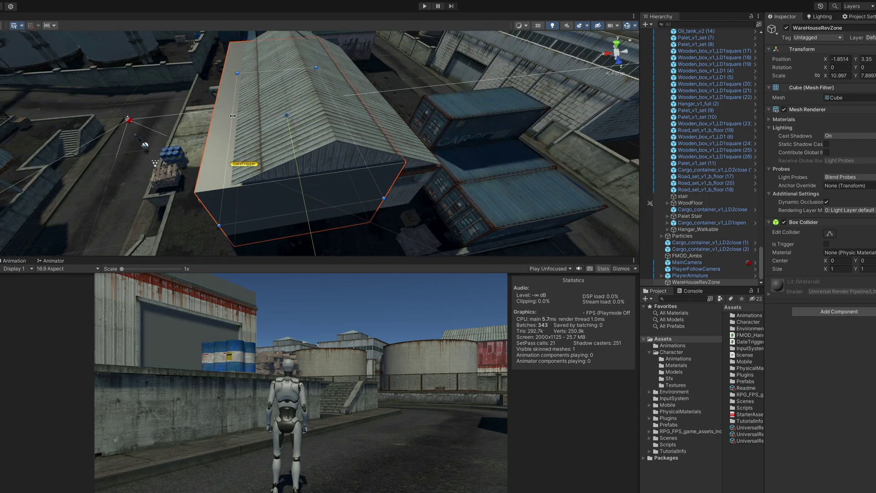
{"action": "scroll", "coordinate": [379, 180], "scroll_direction": "down", "scroll_amount": 3}
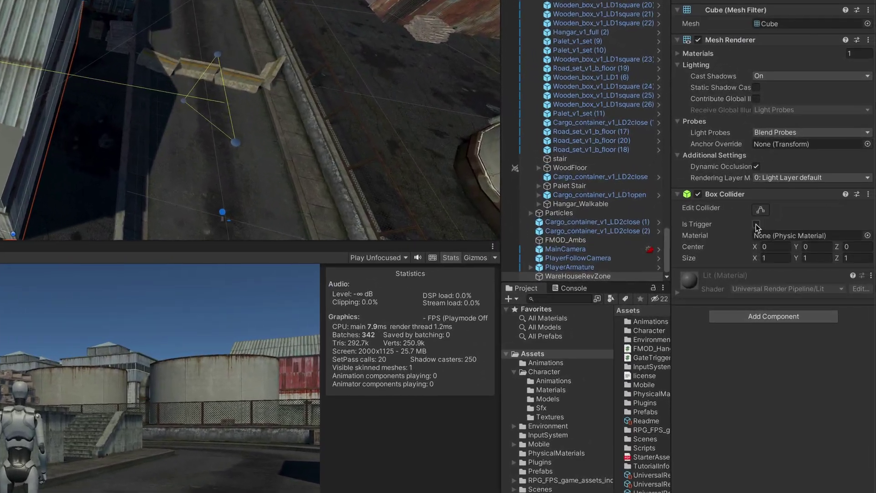
{"action": "left_click", "coordinate": [756, 223]}
{"action": "left_click", "coordinate": [699, 40]}
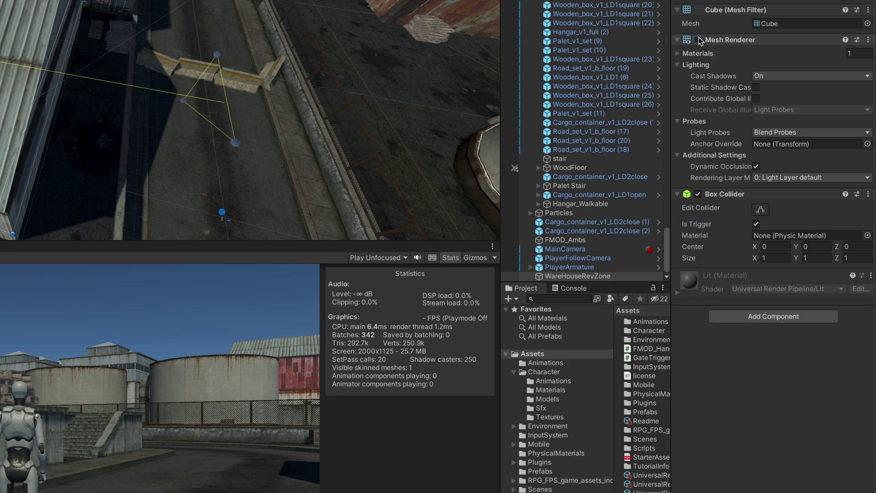
{"action": "left_click", "coordinate": [746, 317]}
{"action": "key", "text": "Down"}
{"action": "key", "text": "Down"}
{"action": "key", "text": "Return"}
Set the emitter to play on Trigger Enter and stop on Trigger Exit for tag Player
{"action": "left_click", "coordinate": [787, 289]}
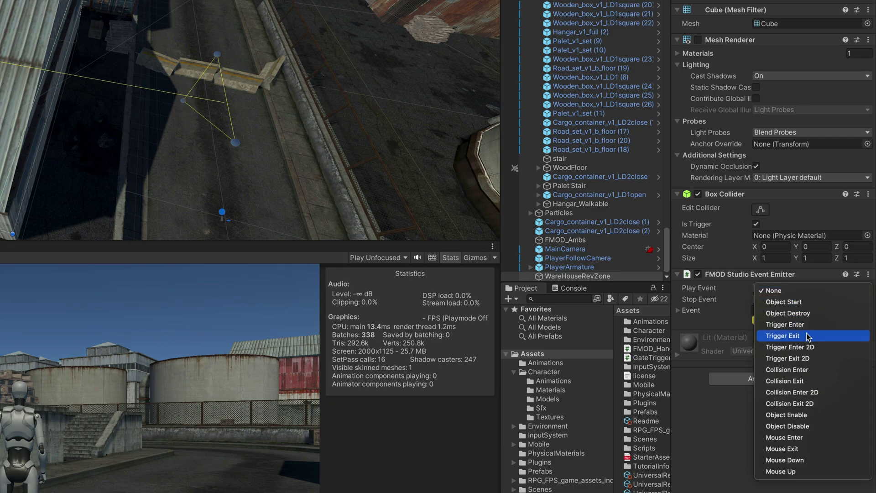
{"action": "left_click", "coordinate": [794, 325]}
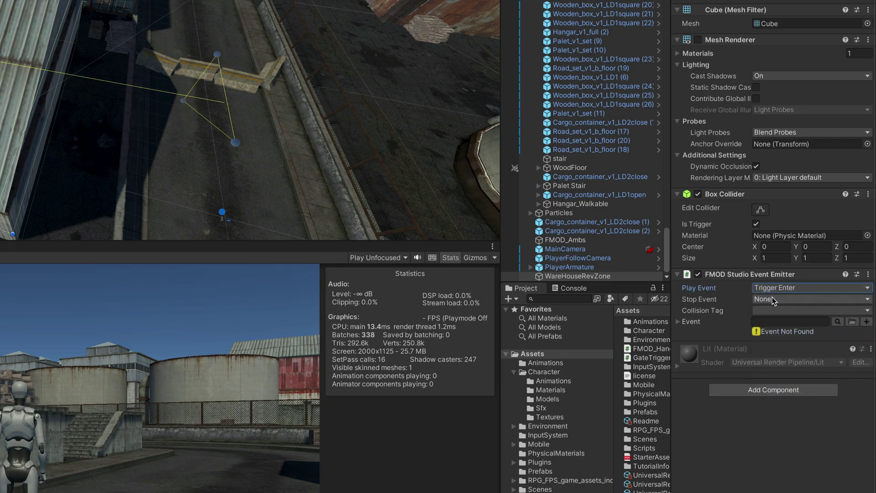
{"action": "left_click", "coordinate": [772, 298]}
{"action": "left_click", "coordinate": [809, 349]}
{"action": "left_click", "coordinate": [834, 315]}
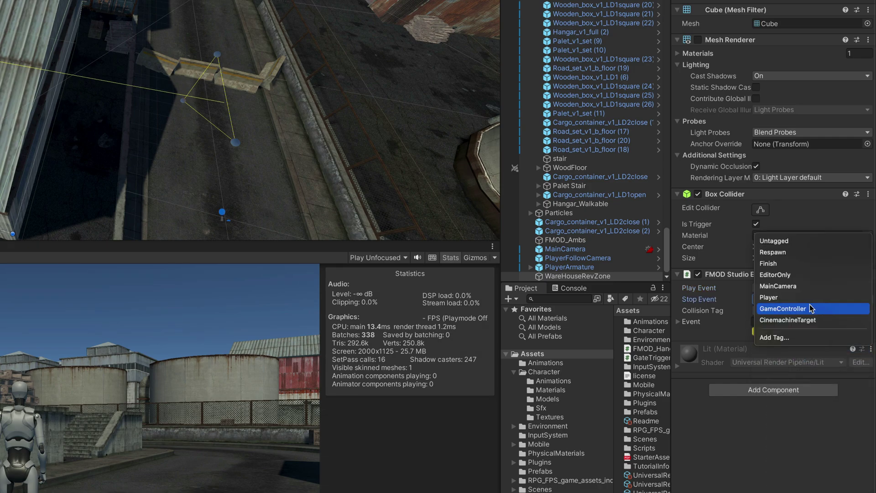
{"action": "left_click", "coordinate": [790, 297]}
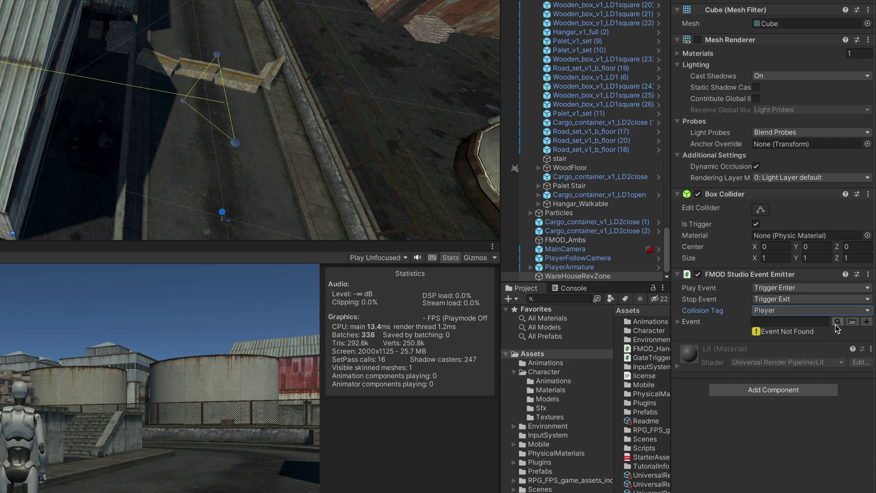
{"action": "left_click", "coordinate": [837, 322]}
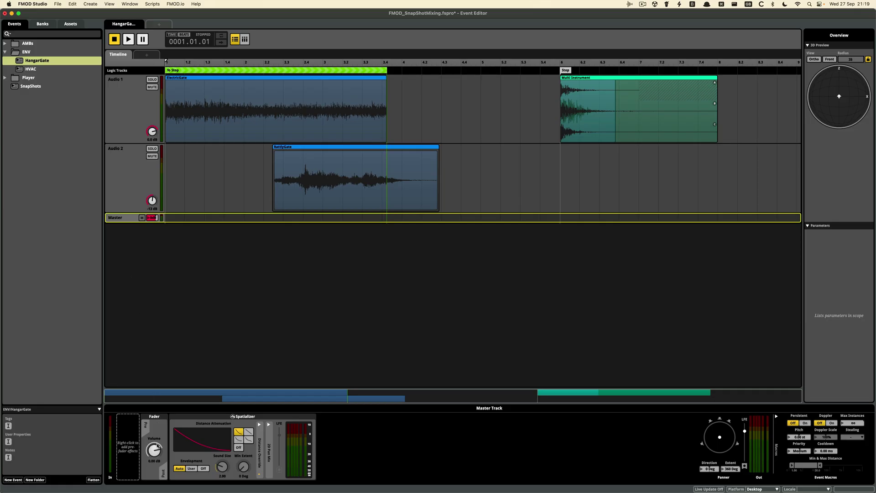
In play mode, walk the character up to the hangar door and along the warehouse interior toward the shutter
{"action": "scroll", "coordinate": [156, 449], "scroll_direction": "down", "scroll_amount": 1}
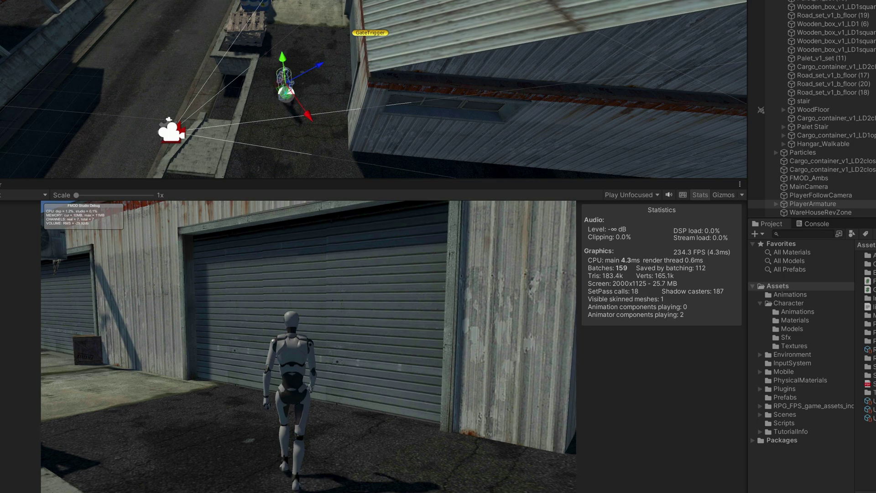
{"action": "key", "text": "w"}
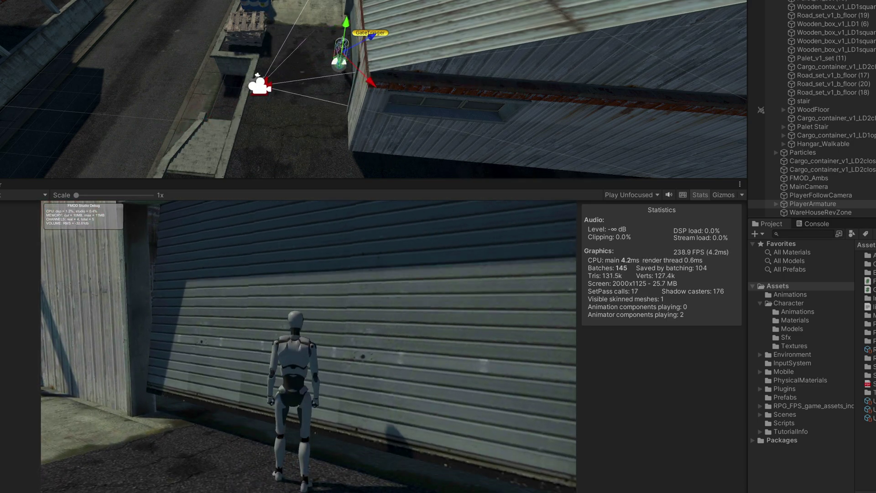
{"action": "key", "text": "w"}
{"action": "key", "text": "w"}
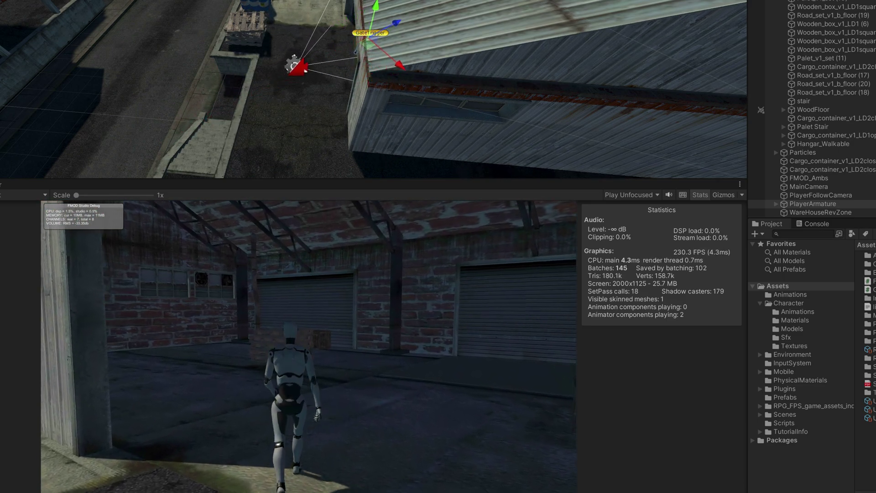
{"action": "key", "text": "w"}
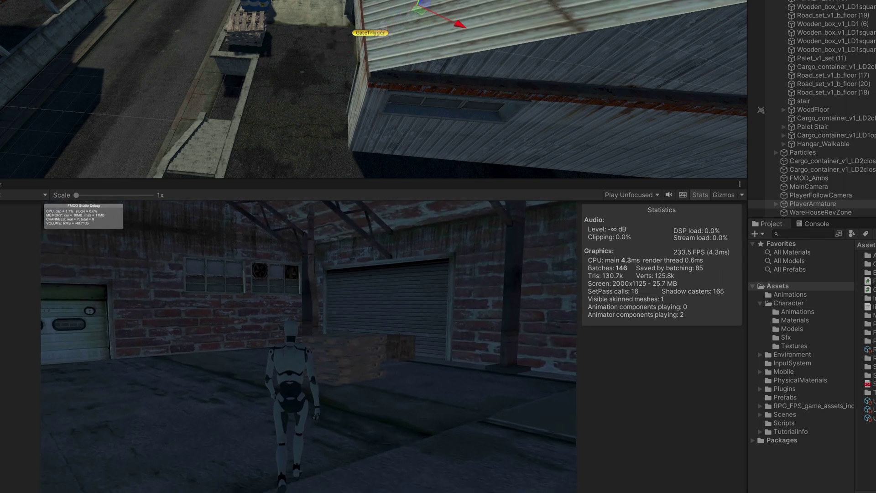
{"action": "key", "text": "w"}
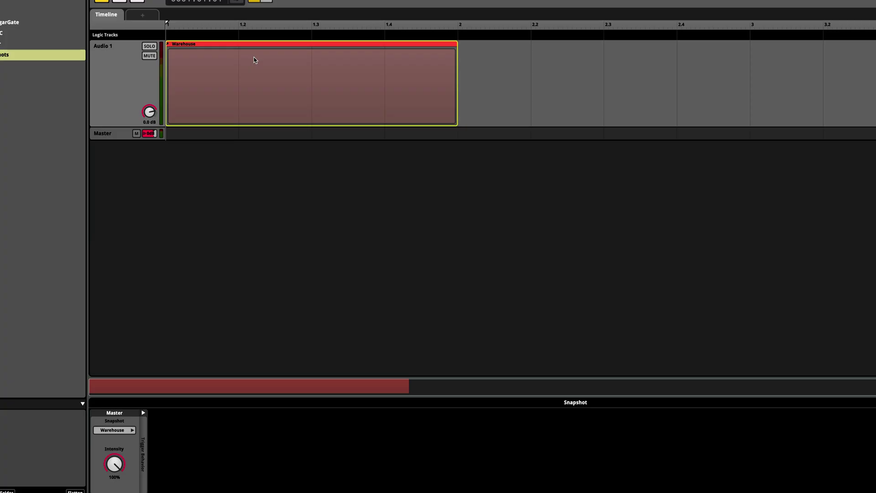
Add a loop region on the Logic Tracks ruler and select the Warehouse snapshot instrument
{"action": "right_click", "coordinate": [263, 35]}
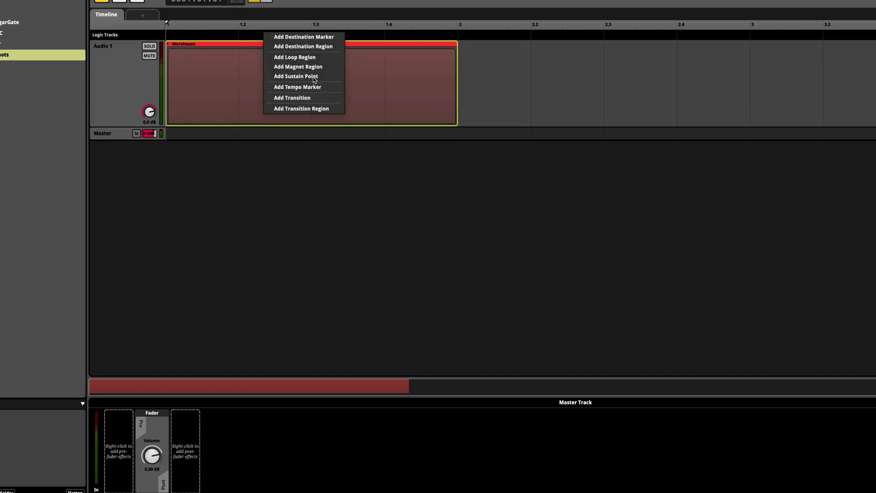
{"action": "left_click", "coordinate": [313, 58]}
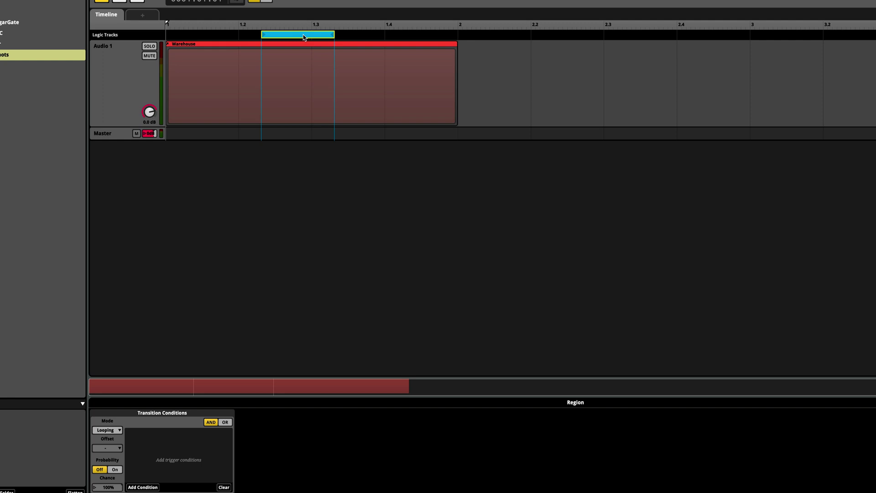
{"action": "left_click", "coordinate": [323, 90]}
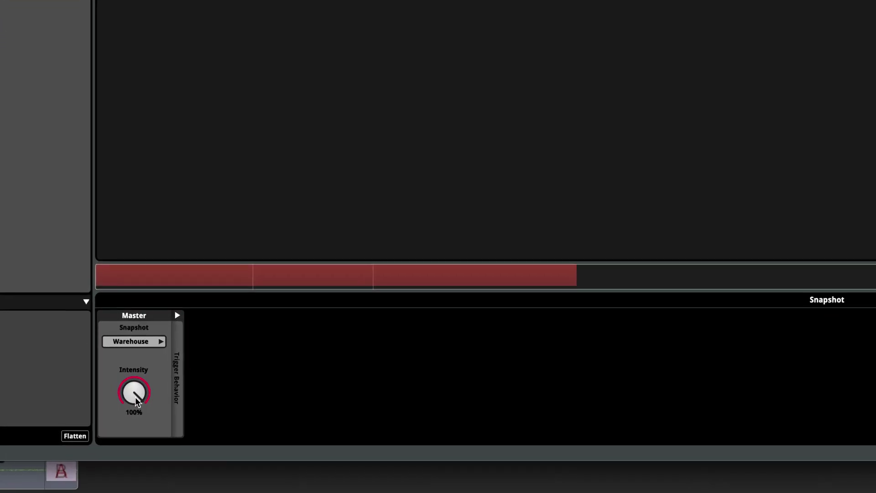
Automate Warehouse Intensity: ramp from 0% to 100% across the loop, then back to 0%
{"action": "right_click", "coordinate": [136, 400]}
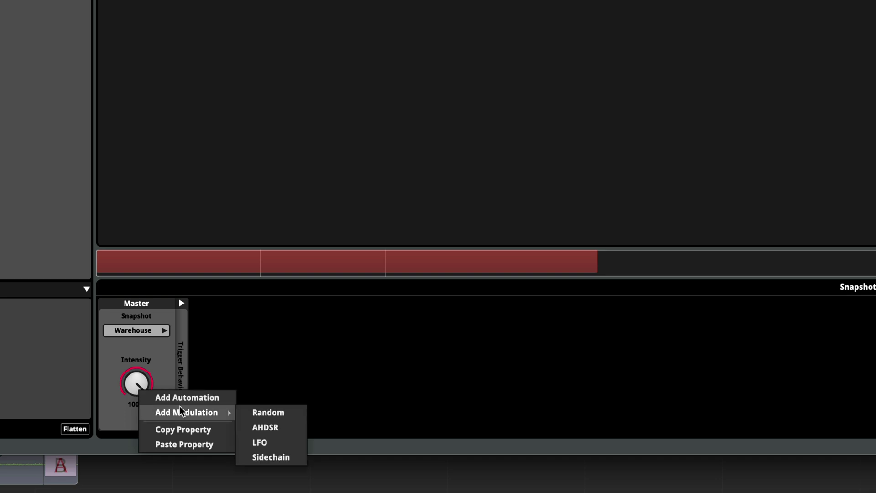
{"action": "left_click", "coordinate": [197, 398]}
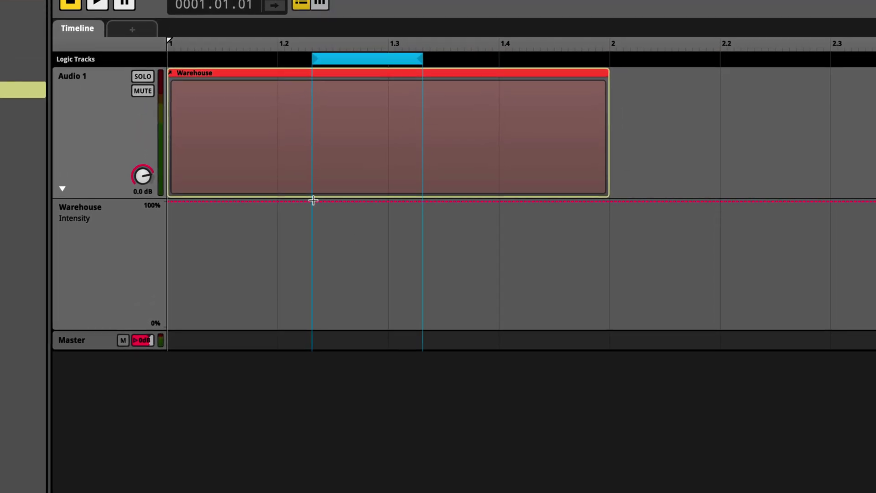
{"action": "left_click", "coordinate": [314, 200]}
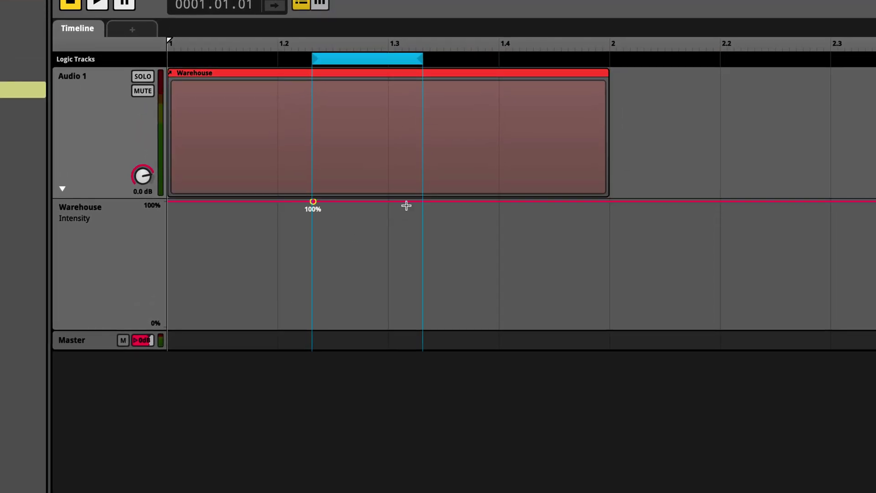
{"action": "left_click", "coordinate": [422, 200]}
{"action": "left_click_drag", "start_coordinate": [176, 201], "coordinate": [169, 327]}
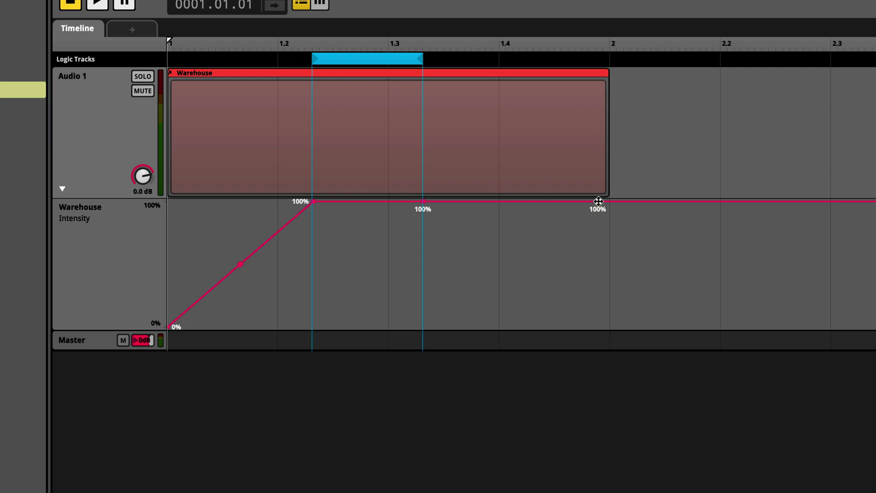
{"action": "left_click_drag", "start_coordinate": [605, 202], "coordinate": [610, 327]}
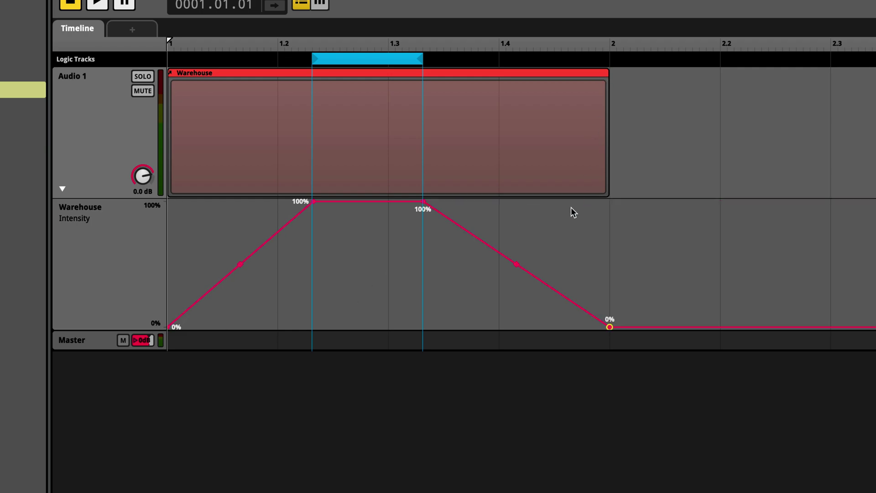
Extend the Warehouse clip to bar 3, move the 0% end point there, and bend the fade convex
{"action": "left_click", "coordinate": [606, 103]}
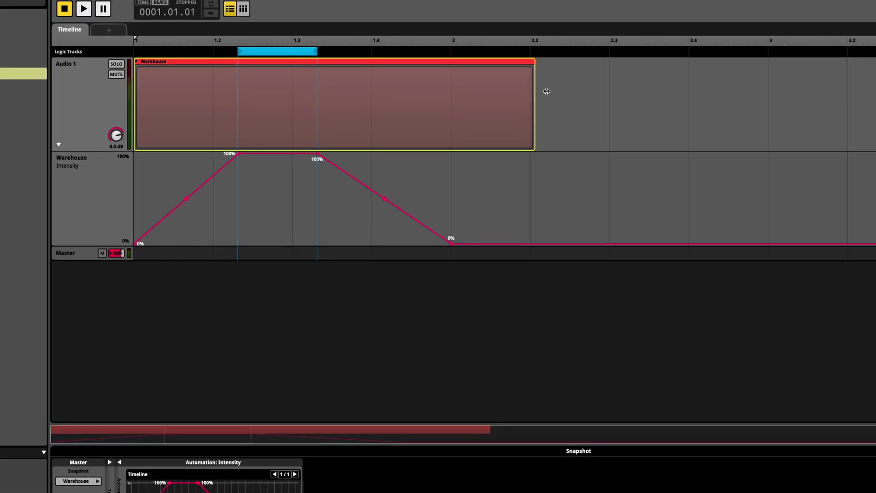
{"action": "left_click_drag", "start_coordinate": [547, 92], "coordinate": [764, 82]}
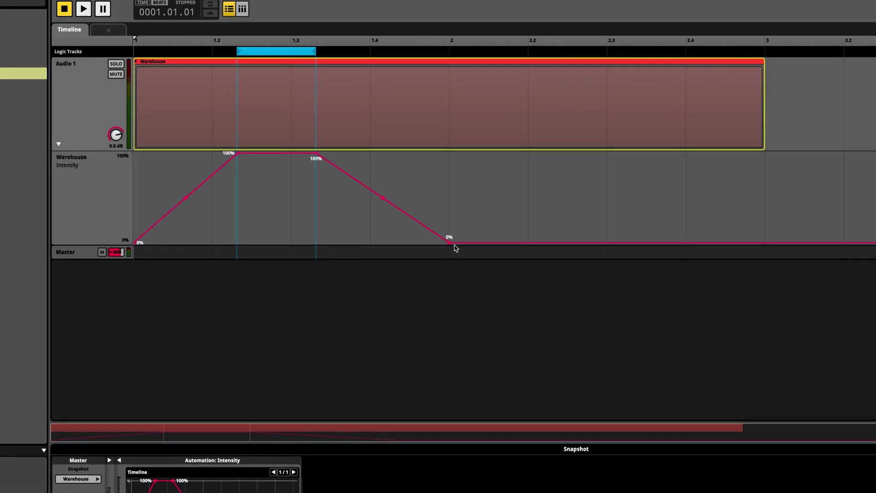
{"action": "left_click_drag", "start_coordinate": [449, 243], "coordinate": [763, 274]}
{"action": "left_click_drag", "start_coordinate": [539, 199], "coordinate": [541, 183]}
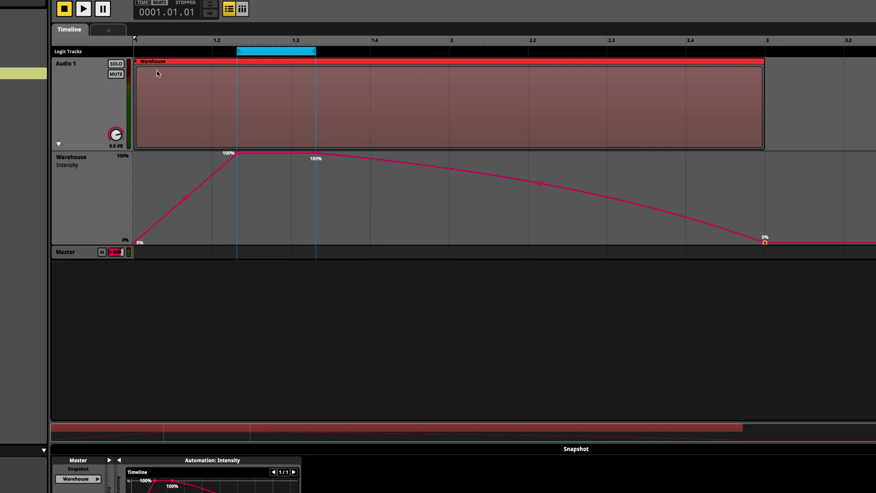
Audition the event from the start of the timeline
{"action": "left_click", "coordinate": [137, 41]}
{"action": "left_click", "coordinate": [135, 40]}
{"action": "key", "text": "space"}
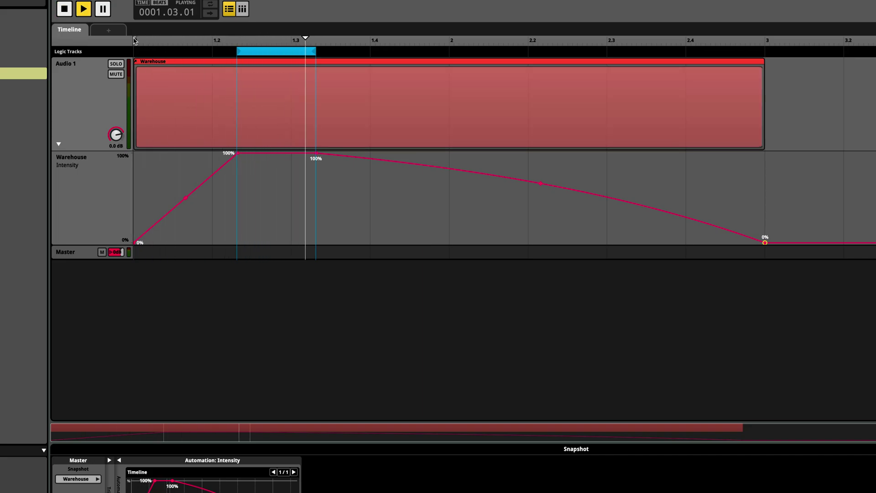
{"action": "key", "text": "space"}
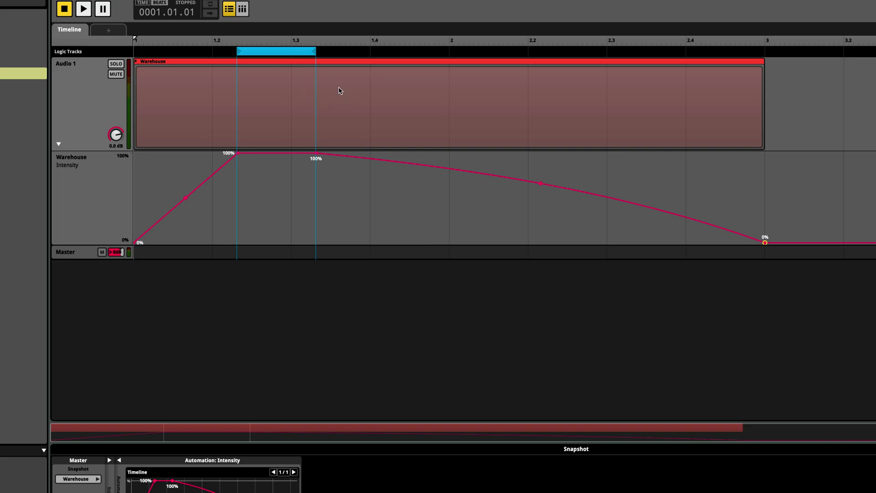
Give the loop region a 'Not Stopping' event state condition and retest playback and stopping
{"action": "left_click", "coordinate": [272, 51]}
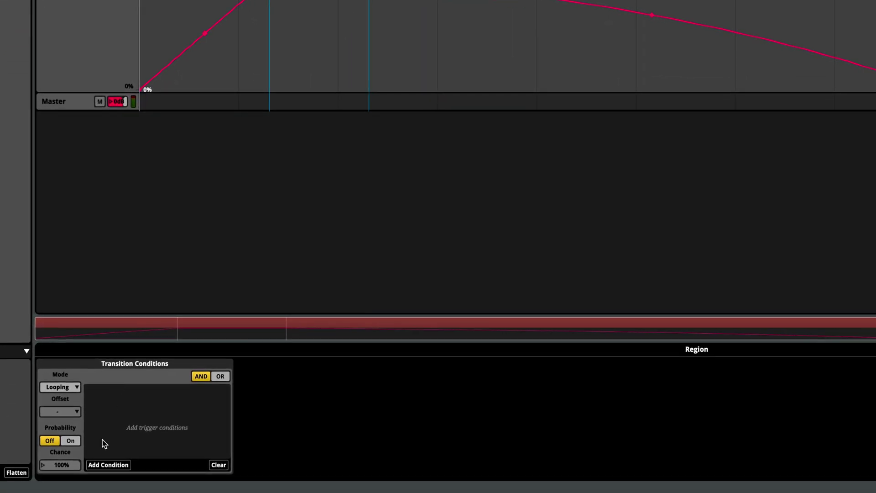
{"action": "left_click", "coordinate": [106, 465]}
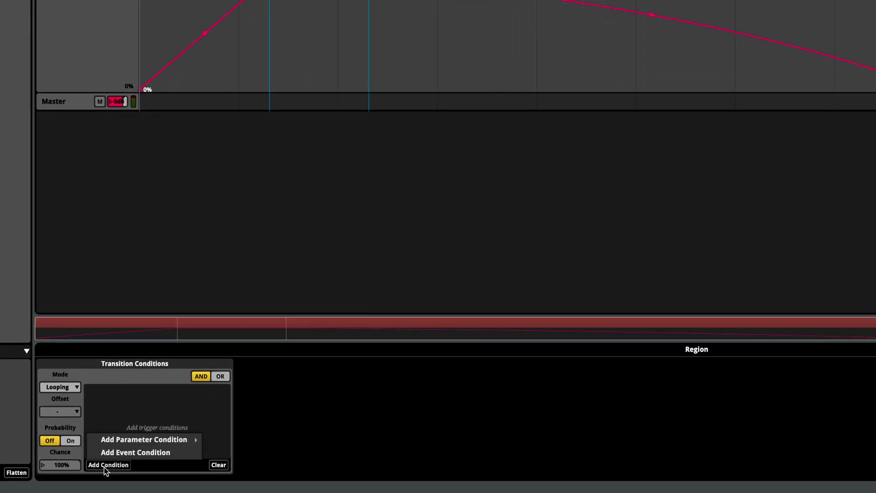
{"action": "left_click", "coordinate": [152, 453]}
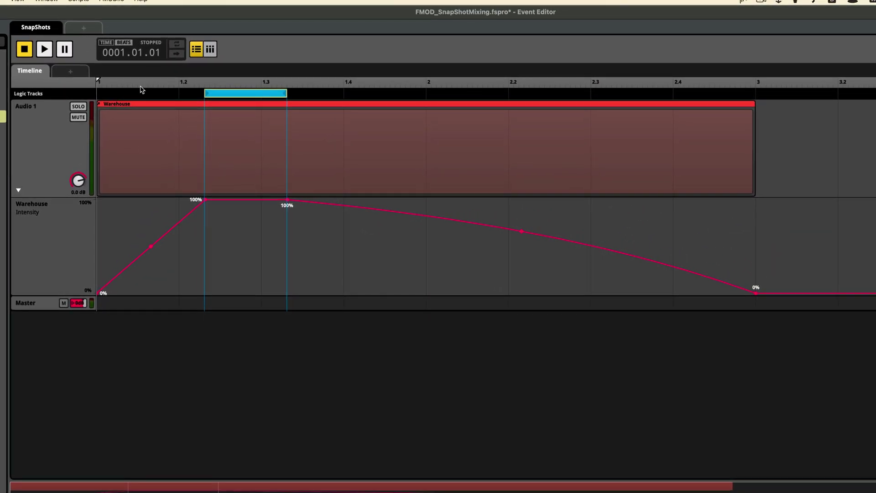
{"action": "key", "text": "space"}
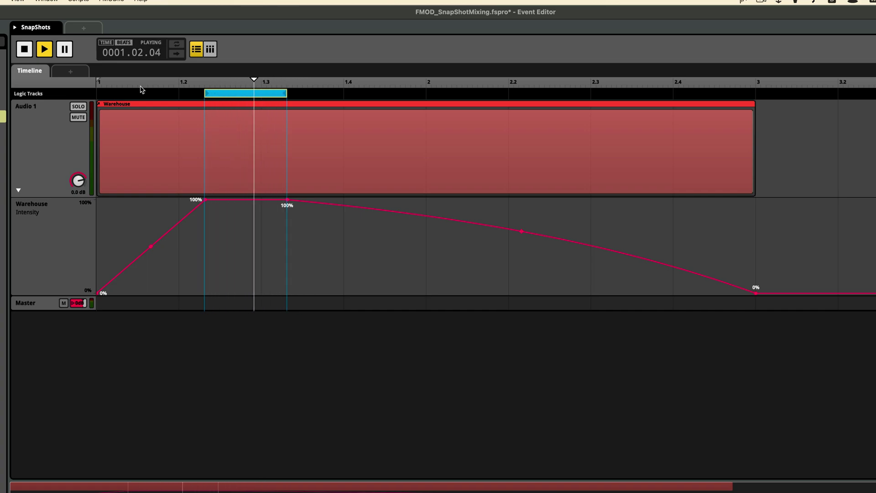
{"action": "key", "text": "space"}
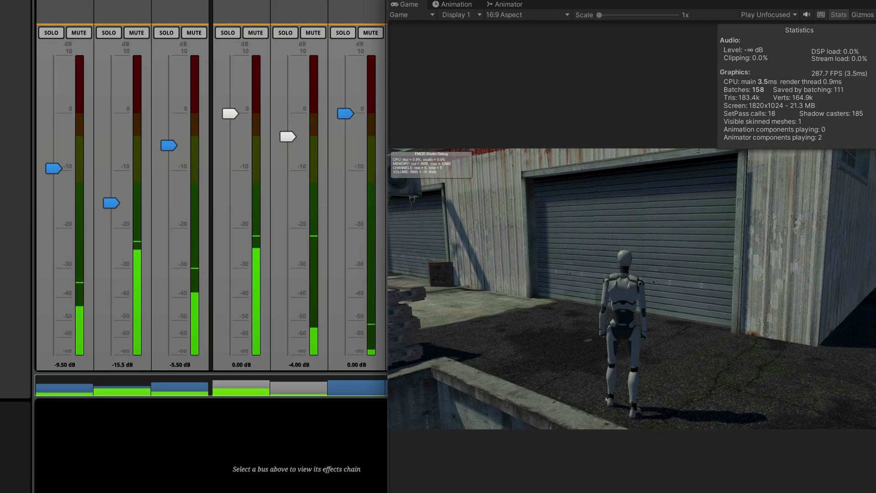
Walk the character forward with W toward the warehouse garage door
{"action": "key", "text": "w"}
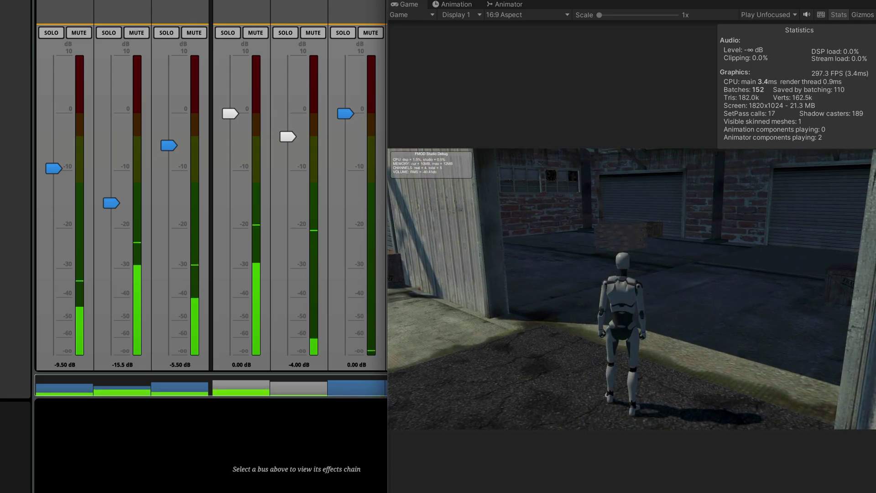
{"action": "key", "text": "w"}
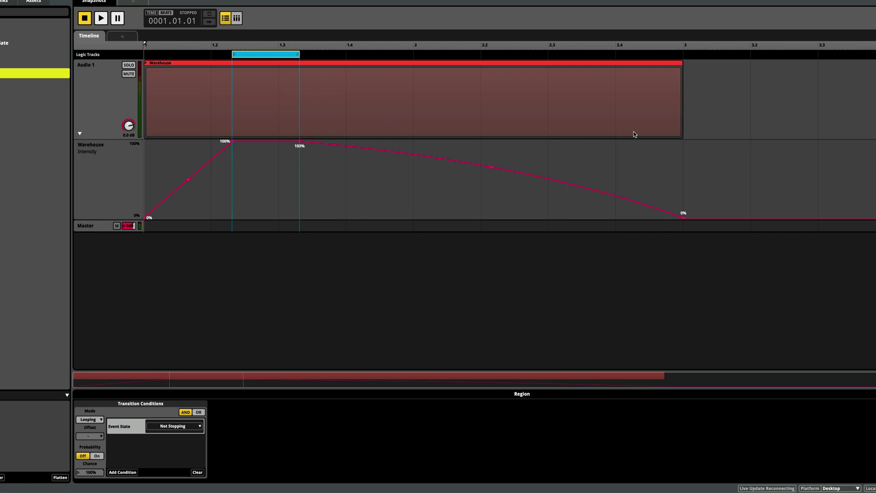
Remove all Intensity automation from the Warehouse region
{"action": "left_click", "coordinate": [259, 106]}
{"action": "right_click", "coordinate": [97, 459]}
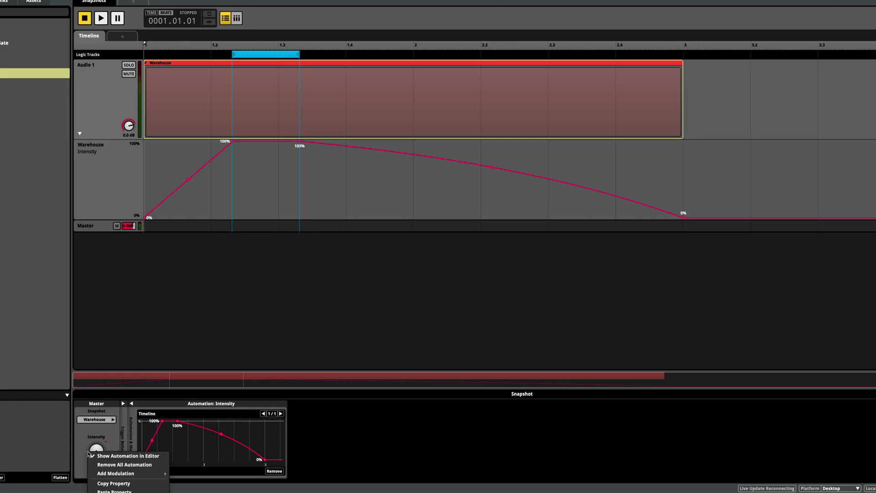
{"action": "left_click", "coordinate": [142, 460]}
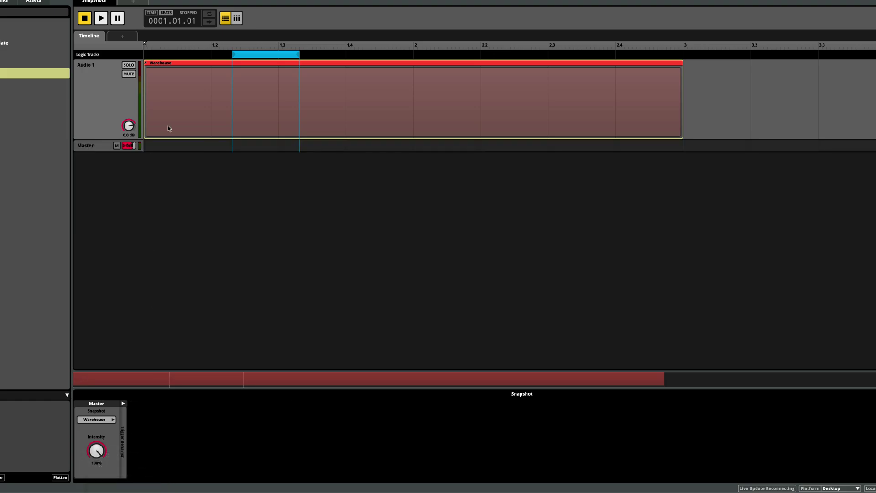
In the Mixer, add an AHDSR modulation to the Warehouse snapshot's Intensity
{"action": "key", "text": "super+2"}
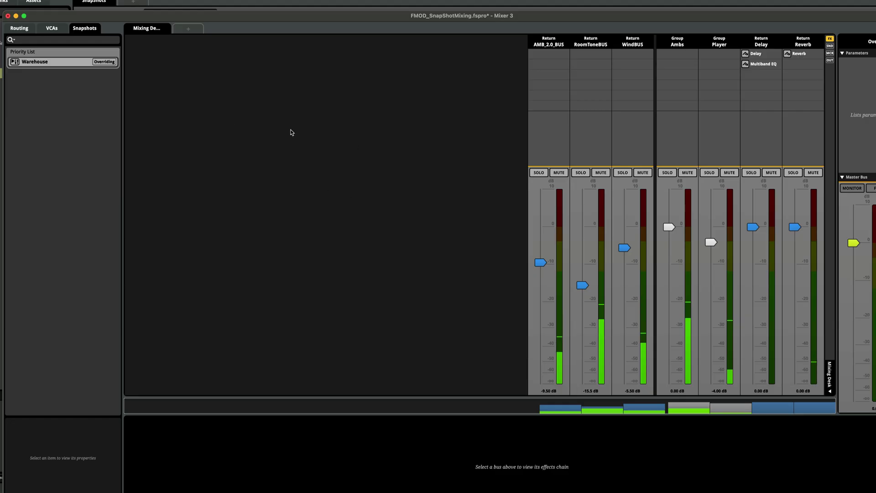
{"action": "left_click", "coordinate": [55, 62]}
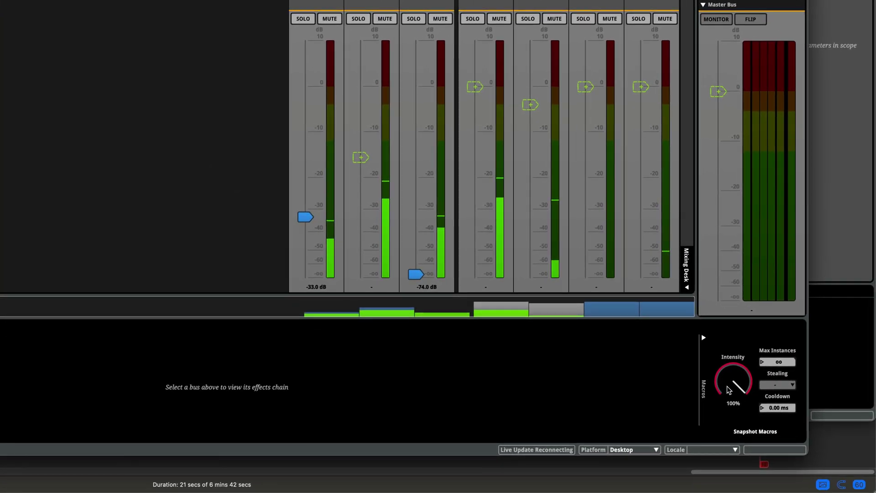
{"action": "right_click", "coordinate": [728, 390]}
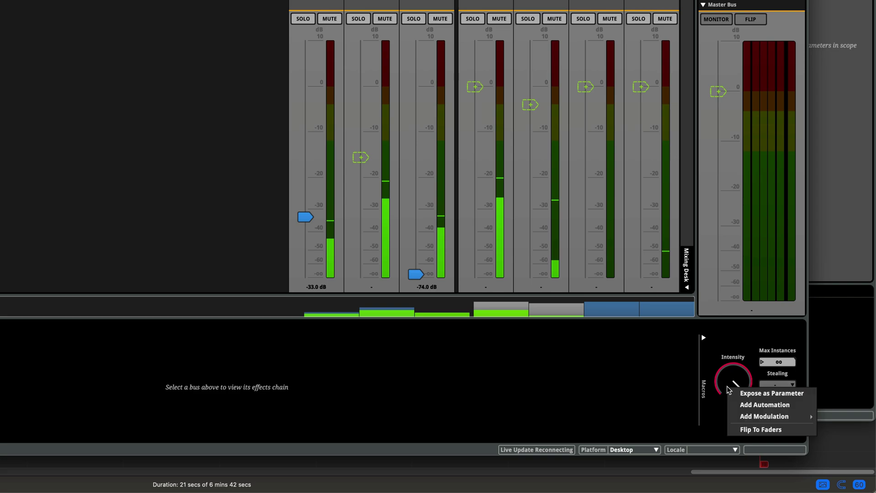
{"action": "mouse_move", "coordinate": [750, 418]}
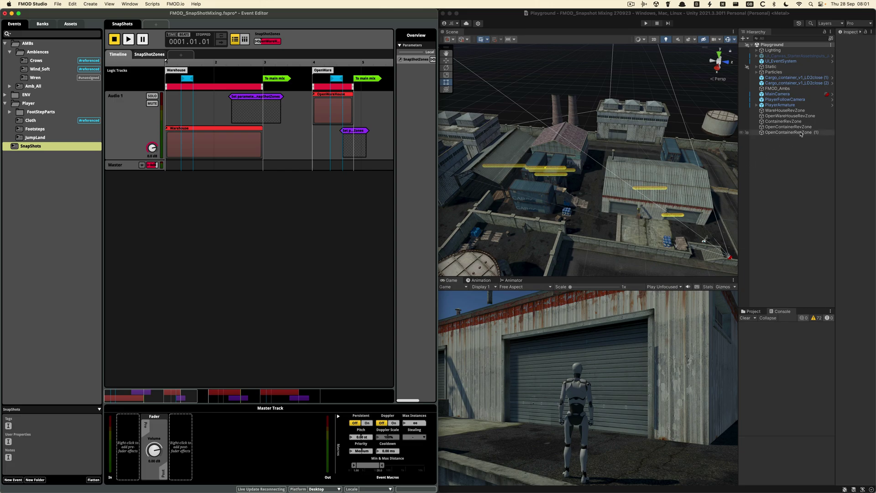
Inspect the OpenWareHouse, Container and OpenContainer RevZone emitters in Unity, then return to FMOD Studio
{"action": "left_click", "coordinate": [791, 116]}
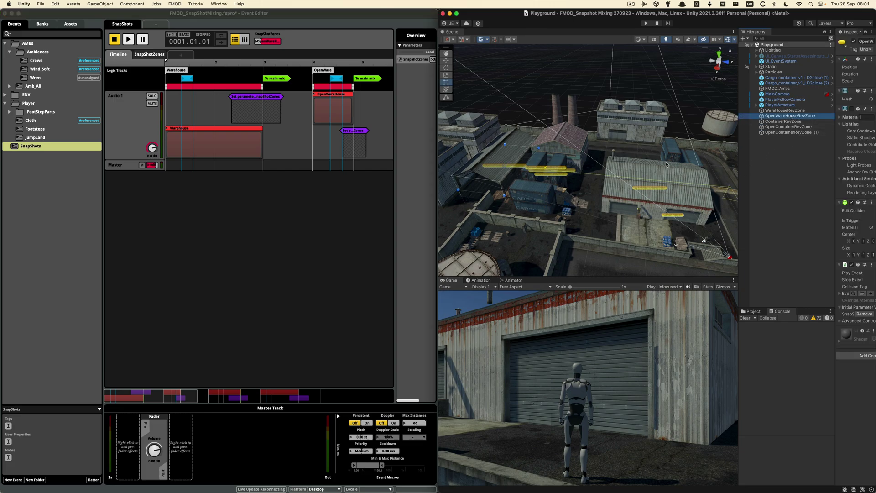
{"action": "left_click", "coordinate": [775, 122]}
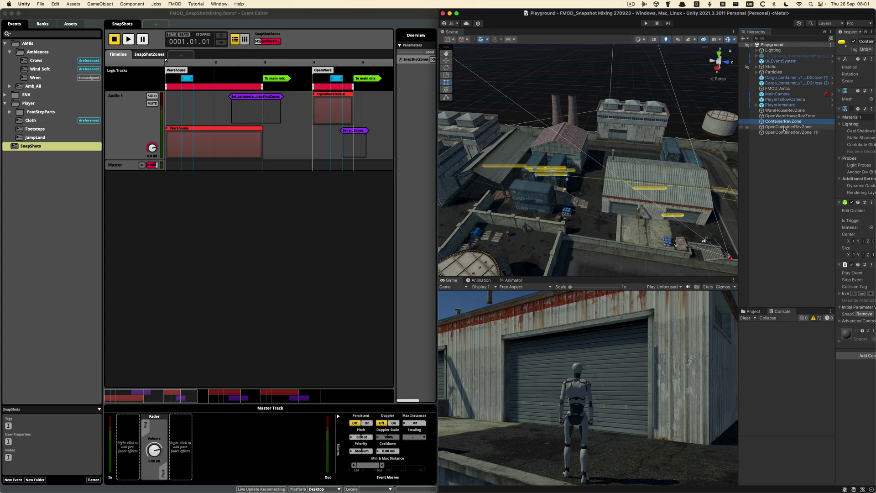
{"action": "left_click", "coordinate": [784, 127]}
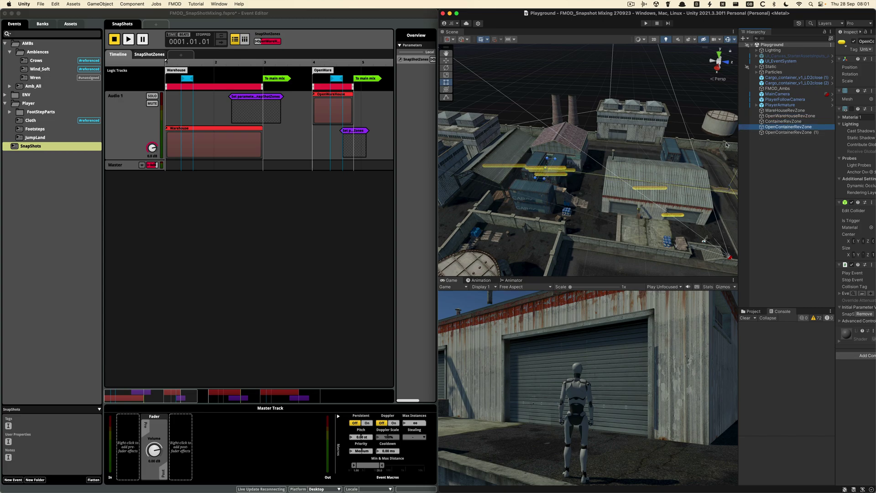
{"action": "left_click", "coordinate": [786, 132]}
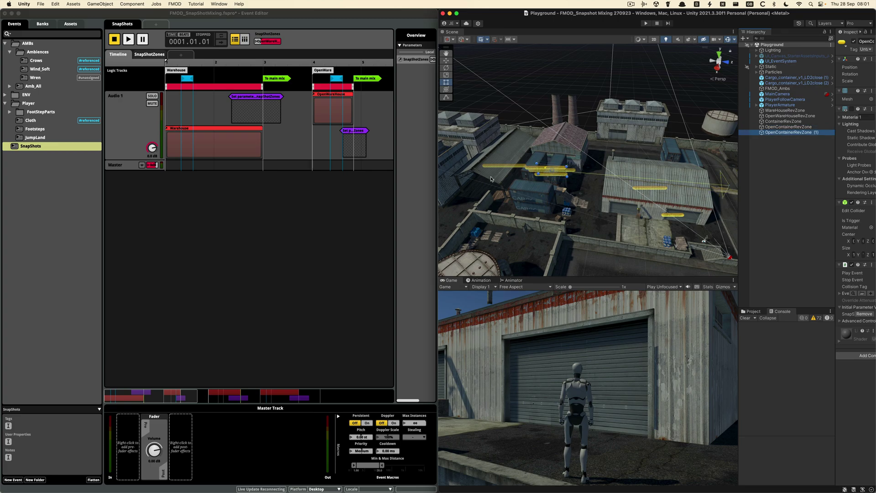
{"action": "left_click", "coordinate": [318, 203]}
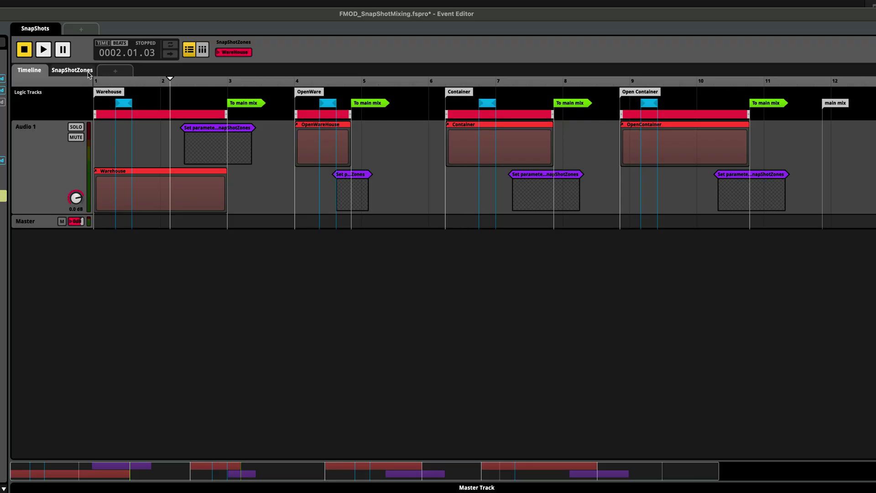
Review the SnapShotZones sheet and region transition conditions, then open the Warehouse command clip's settings
{"action": "left_click", "coordinate": [85, 72]}
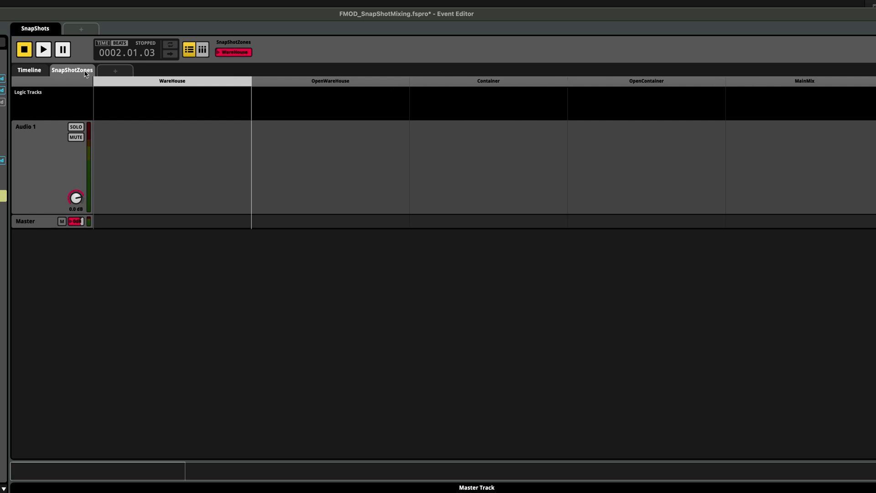
{"action": "left_click", "coordinate": [26, 72]}
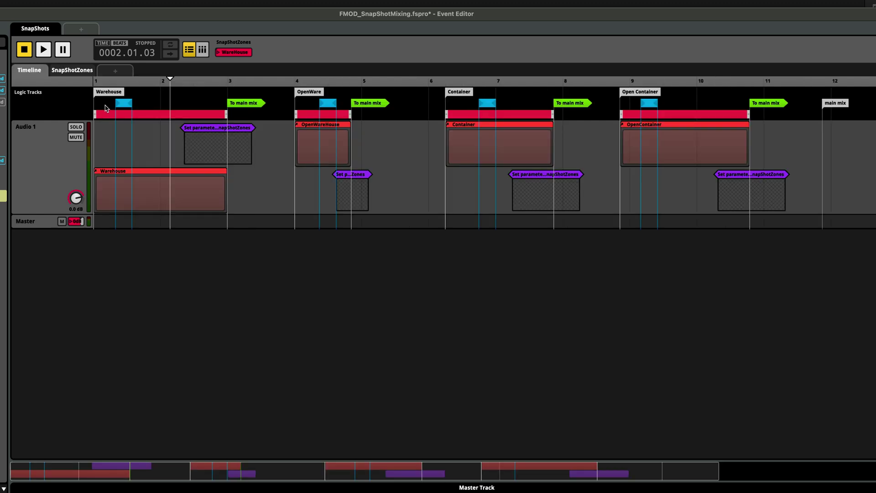
{"action": "left_click", "coordinate": [160, 114]}
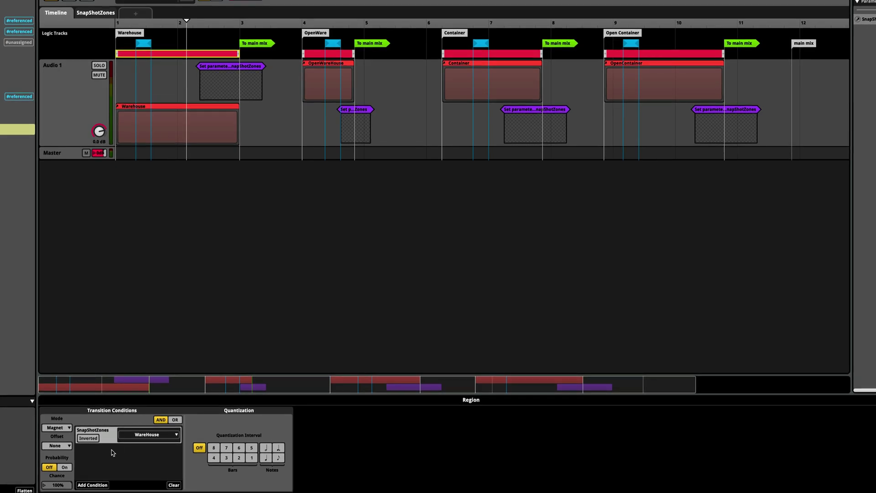
{"action": "left_click", "coordinate": [349, 55]}
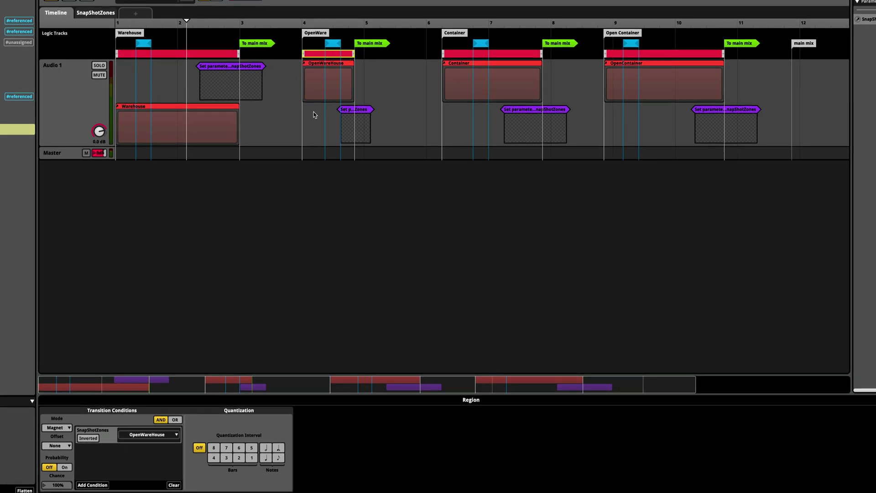
{"action": "left_click", "coordinate": [496, 54]}
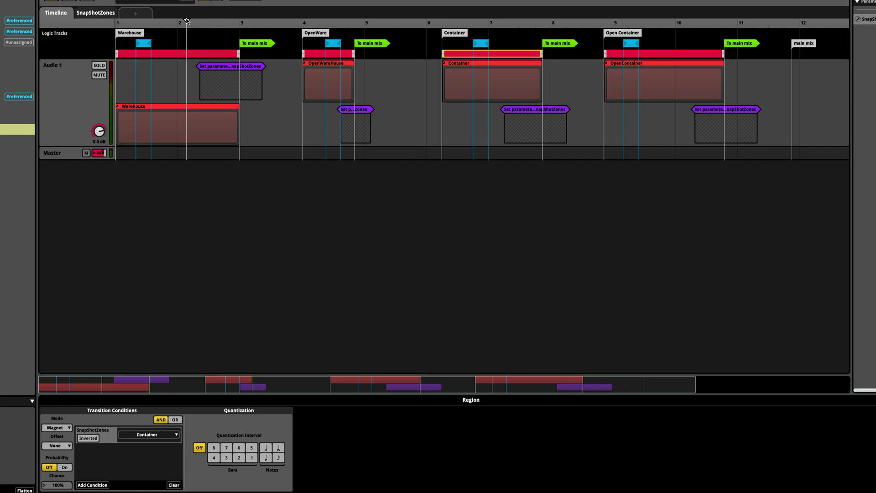
{"action": "left_click_drag", "start_coordinate": [186, 21], "coordinate": [121, 28]}
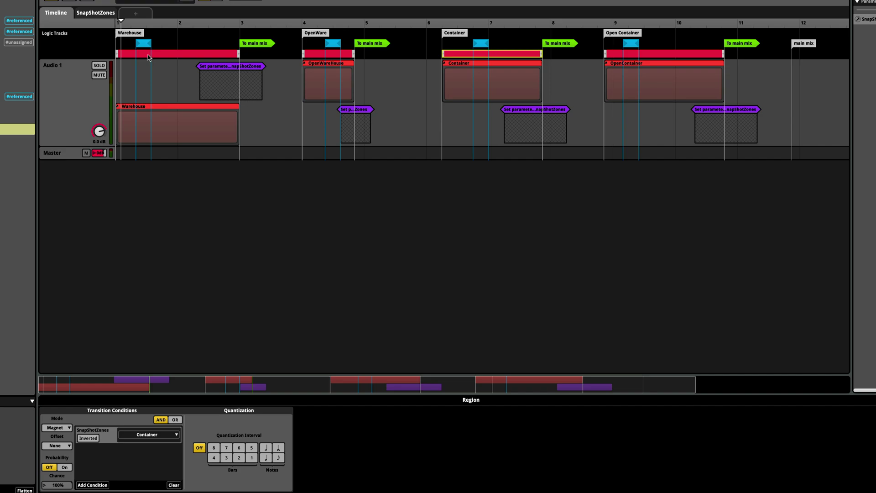
{"action": "left_click", "coordinate": [205, 95]}
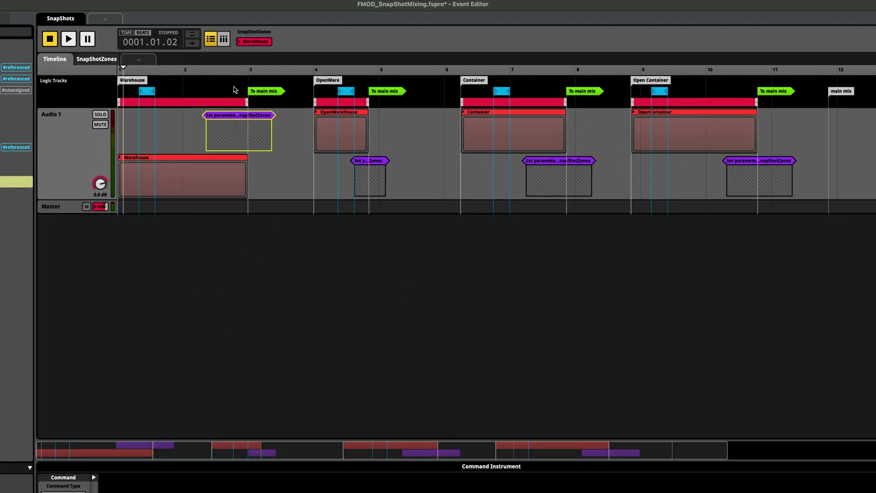
Play the SnapShots event through the Warehouse region after checking the To main mix marker's conditions
{"action": "left_click", "coordinate": [234, 90]}
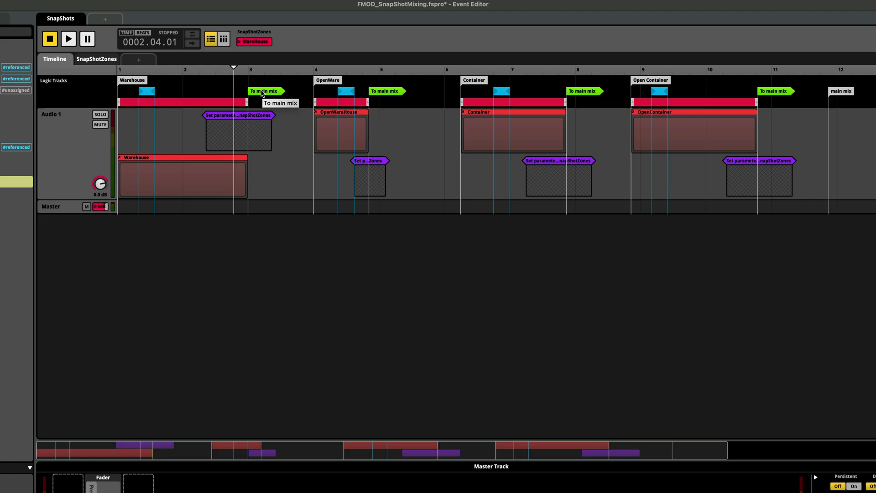
{"action": "left_click", "coordinate": [263, 94]}
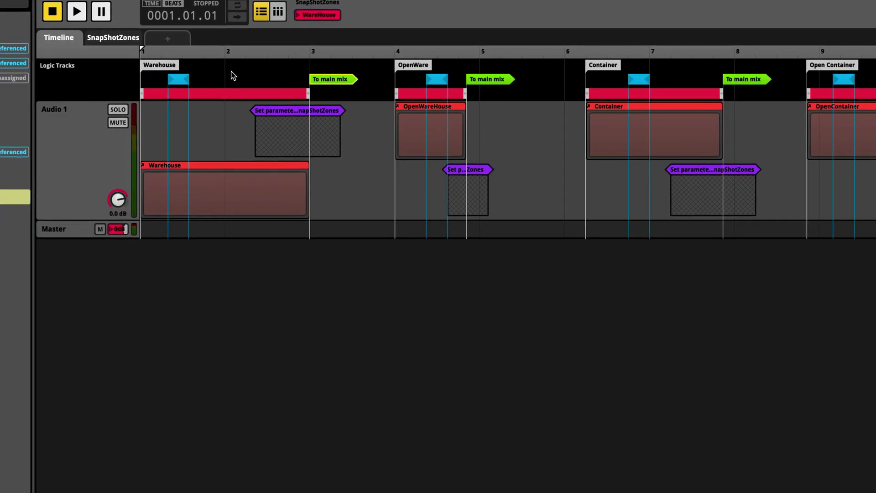
{"action": "key", "text": "space"}
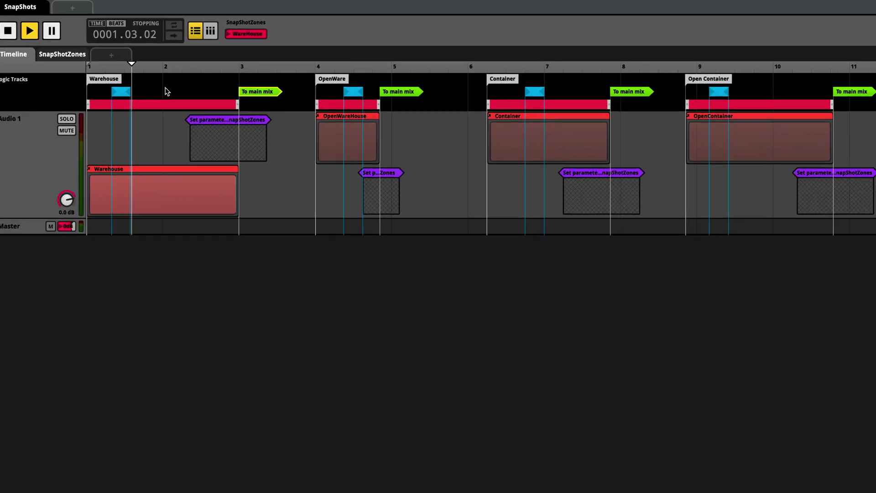
{"action": "key", "text": "space"}
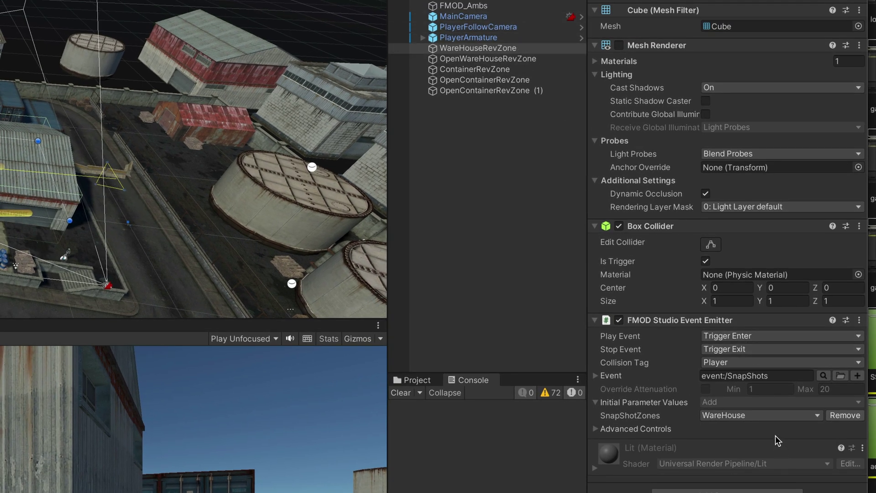
Confirm the OpenWareHouseRevZone emitter sets SnapShotZones to OpenWareHouse
{"action": "left_click", "coordinate": [514, 61]}
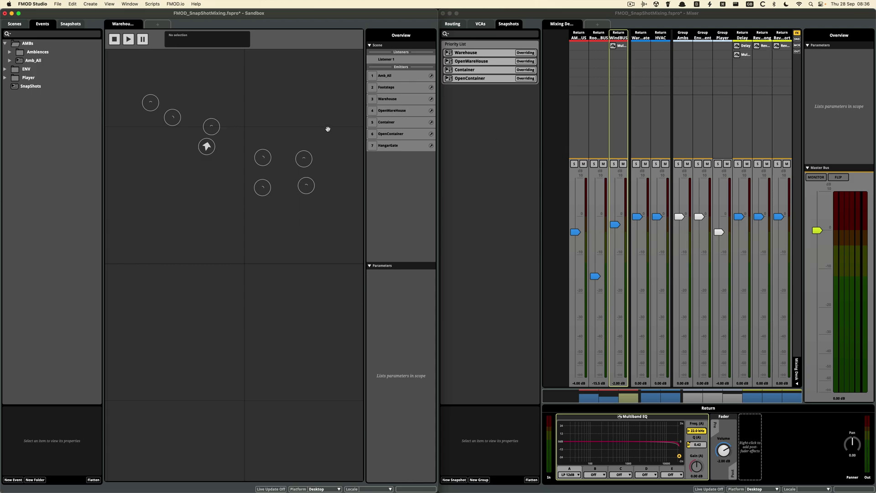
With Amb_All playing, set Container snapshot returns to -13.5 dB and WindBUS -9.00 dB, then check OpenContainer
{"action": "key", "text": "1"}
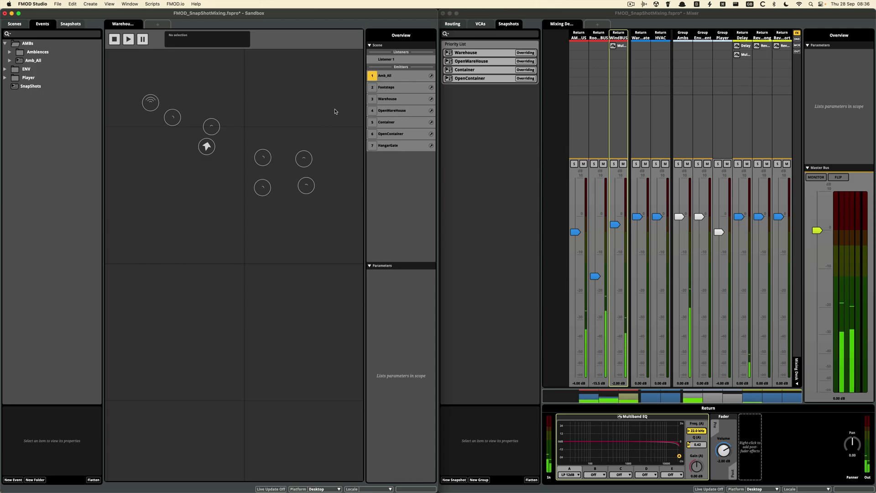
{"action": "left_click", "coordinate": [474, 72]}
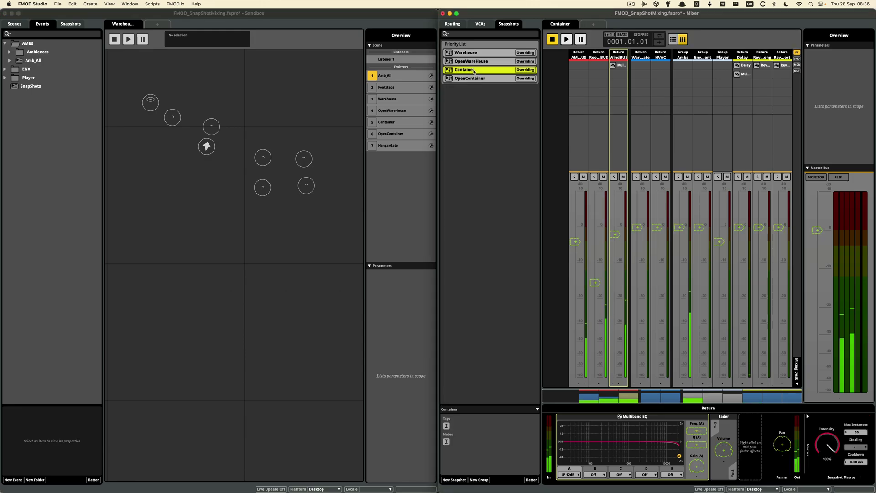
{"action": "left_click_drag", "start_coordinate": [576, 241], "coordinate": [575, 276]}
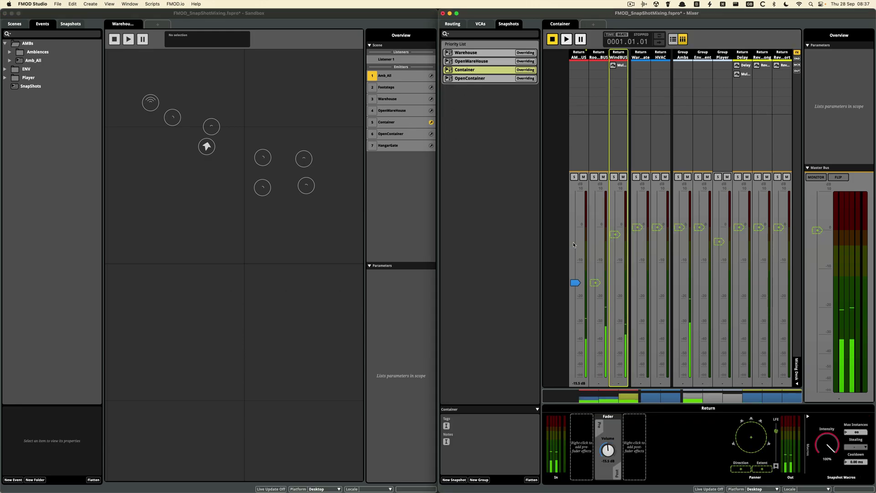
{"action": "key", "text": "5"}
{"action": "left_click_drag", "start_coordinate": [615, 234], "coordinate": [615, 260]}
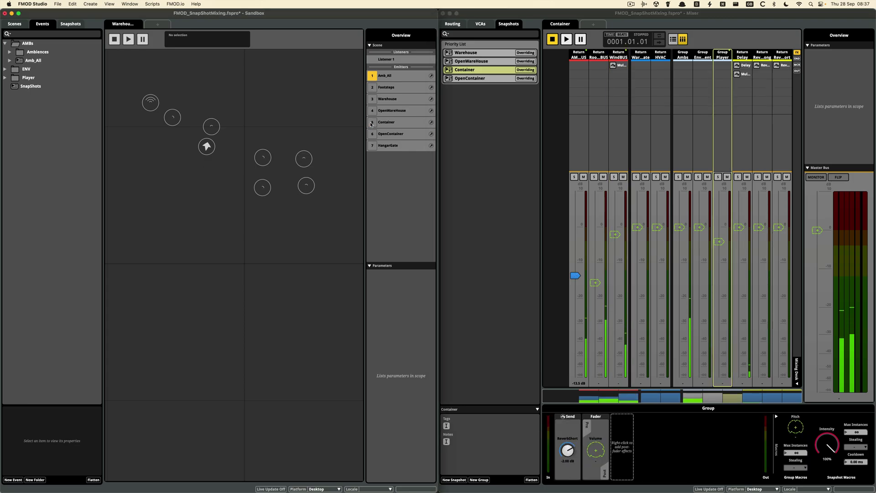
{"action": "left_click", "coordinate": [474, 78]}
{"action": "left_click", "coordinate": [373, 134]}
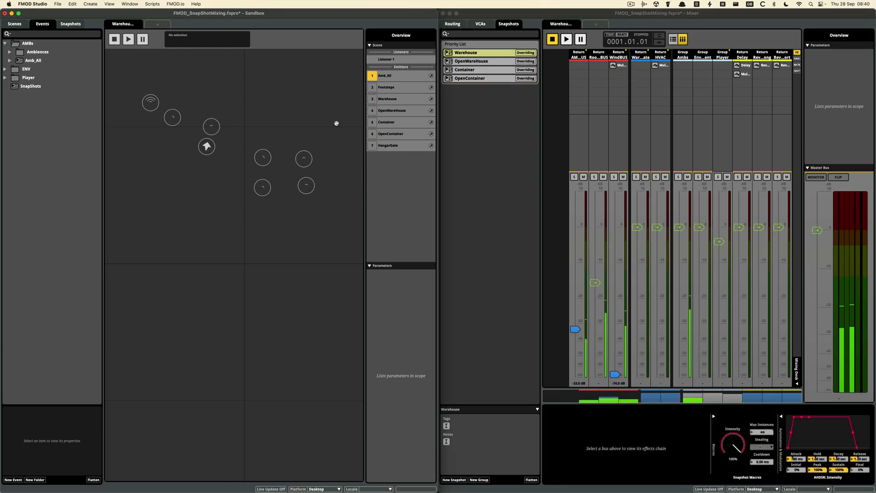
{"action": "key", "text": "1"}
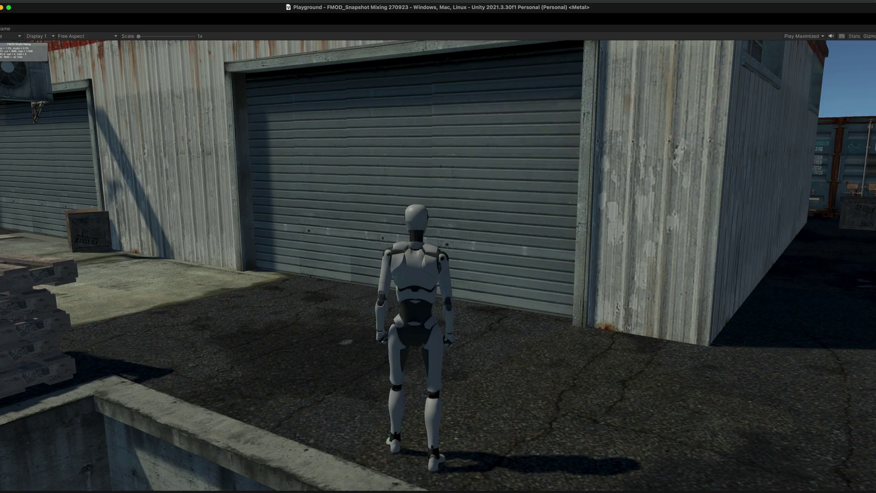
Walk the character through the alley, a shipping container, the container aisle and across the deck to the asphalt yard
{"action": "key", "text": "w"}
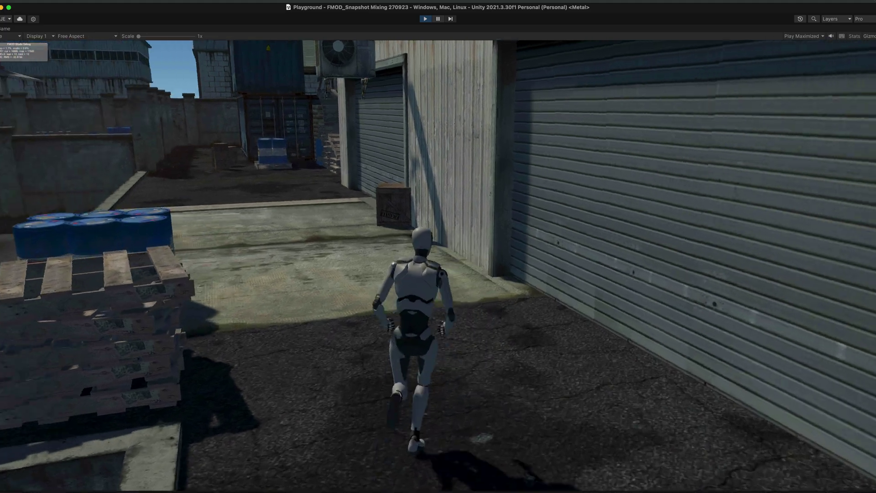
{"action": "key", "text": "w"}
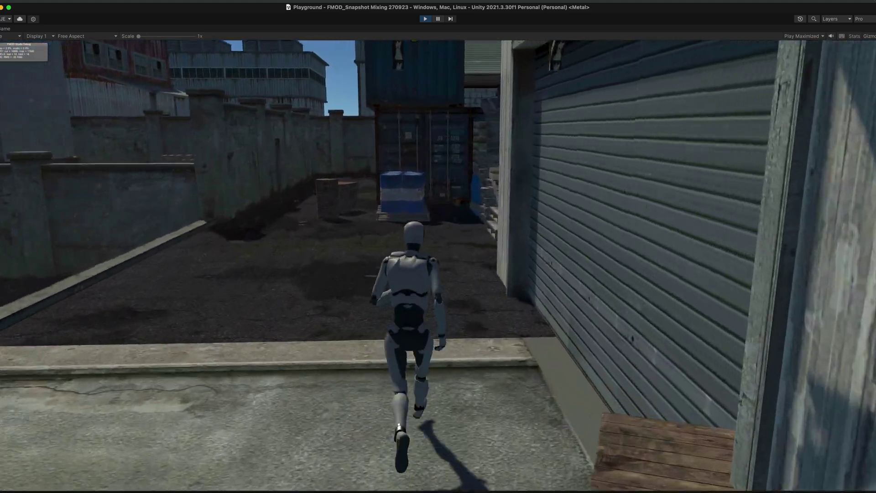
{"action": "key", "text": "w"}
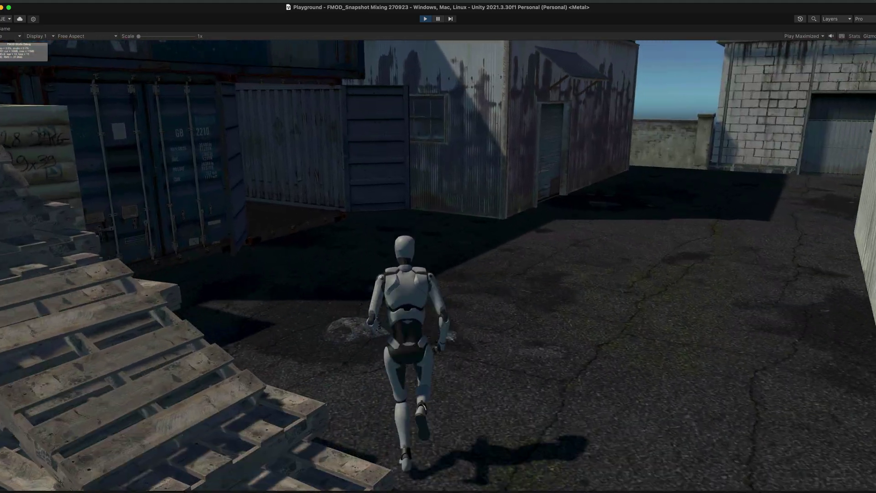
{"action": "key", "text": "w"}
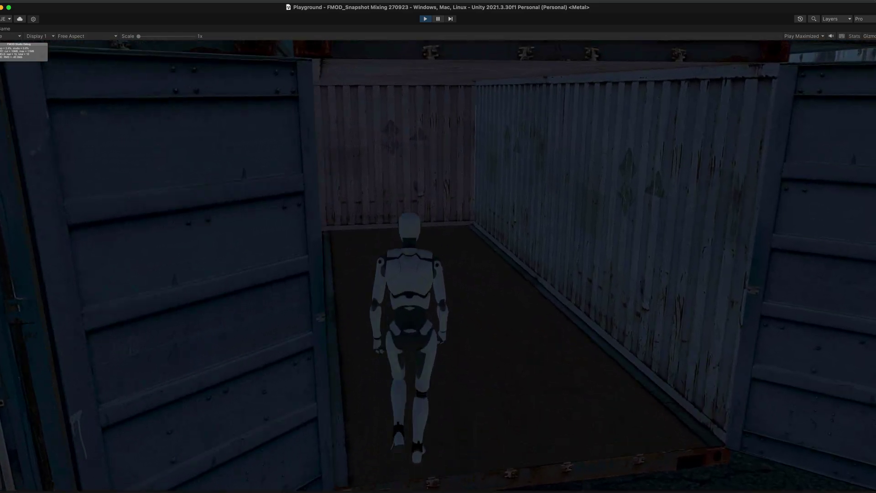
{"action": "key", "text": "w"}
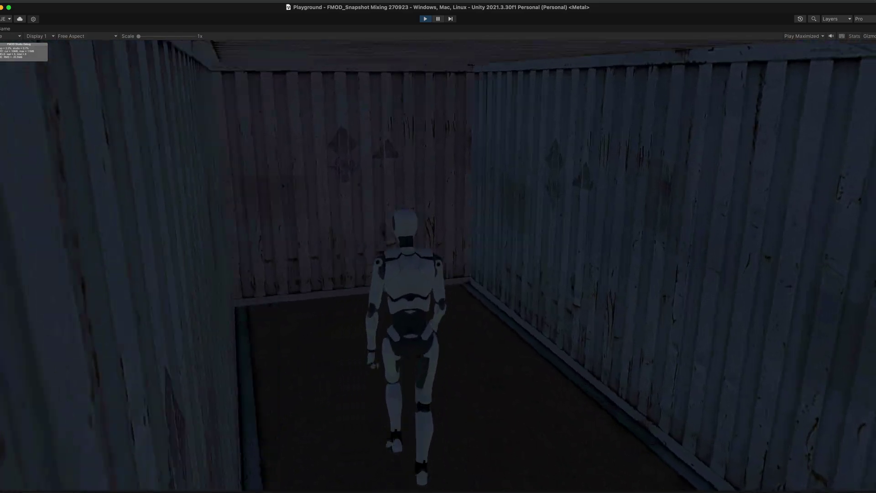
{"action": "key", "text": "s"}
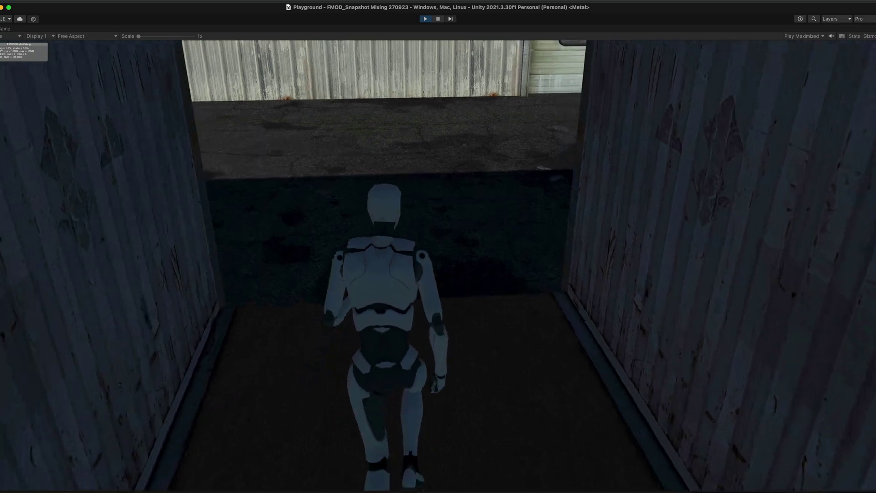
{"action": "key", "text": "w"}
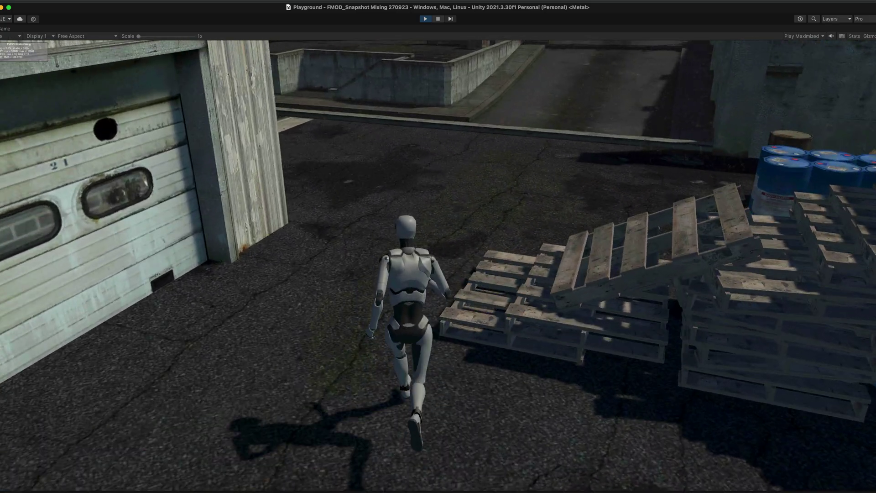
{"action": "key", "text": "w"}
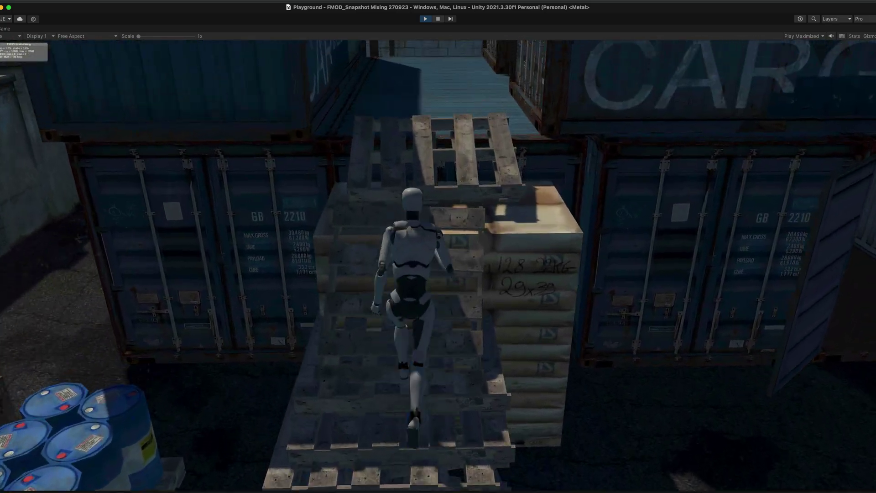
{"action": "key", "text": "w"}
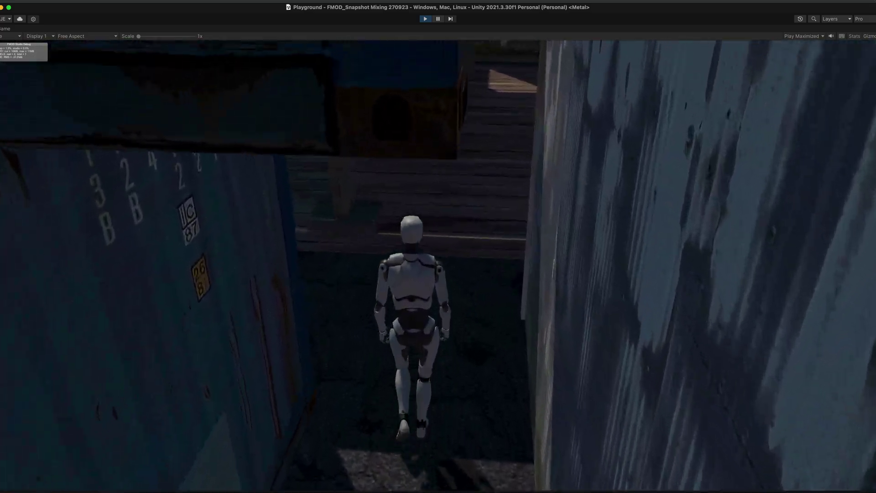
{"action": "key", "text": "w"}
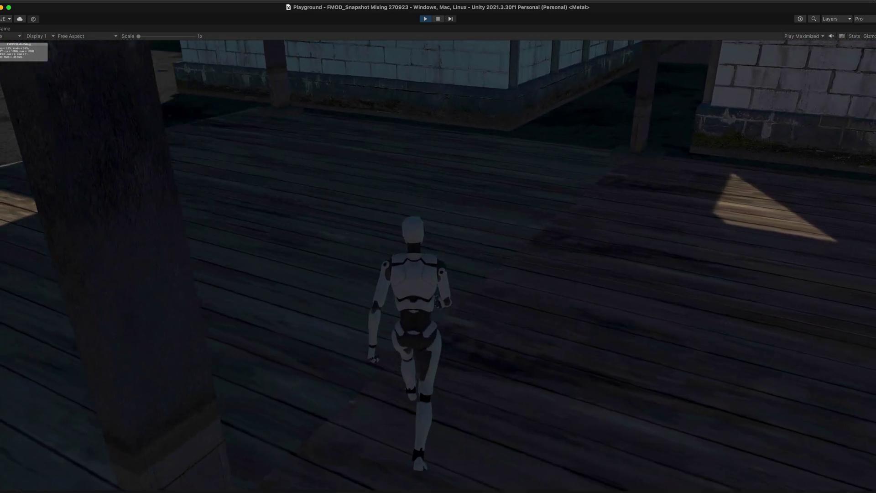
{"action": "key", "text": "w"}
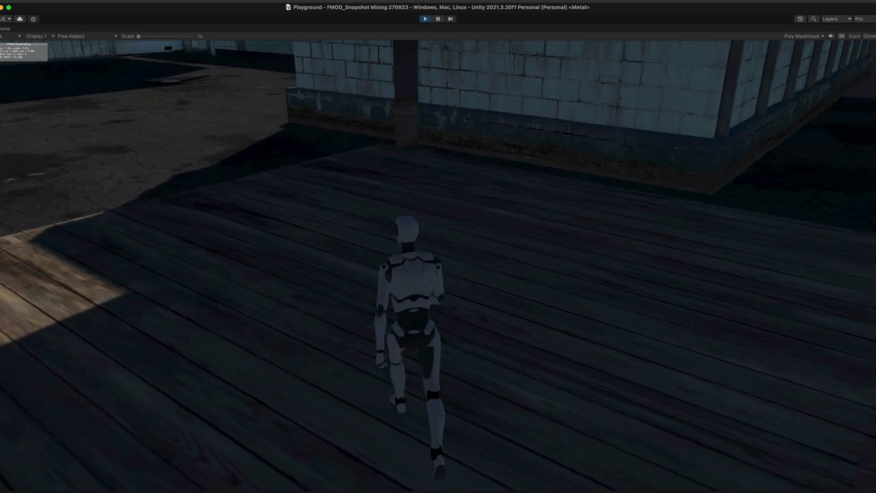
{"action": "key", "text": "w"}
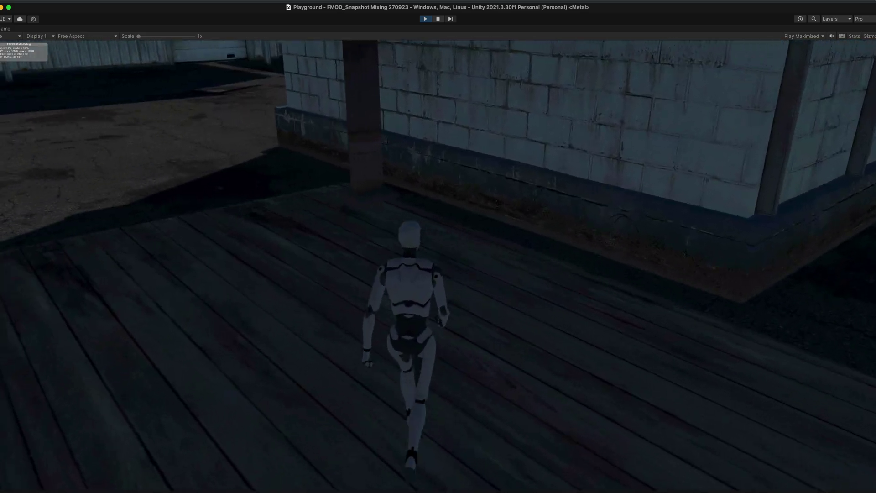
{"action": "key", "text": "w"}
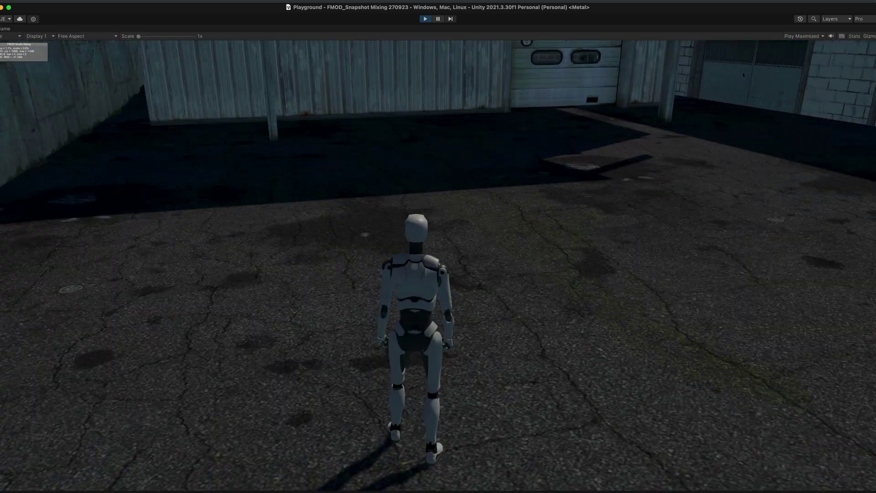